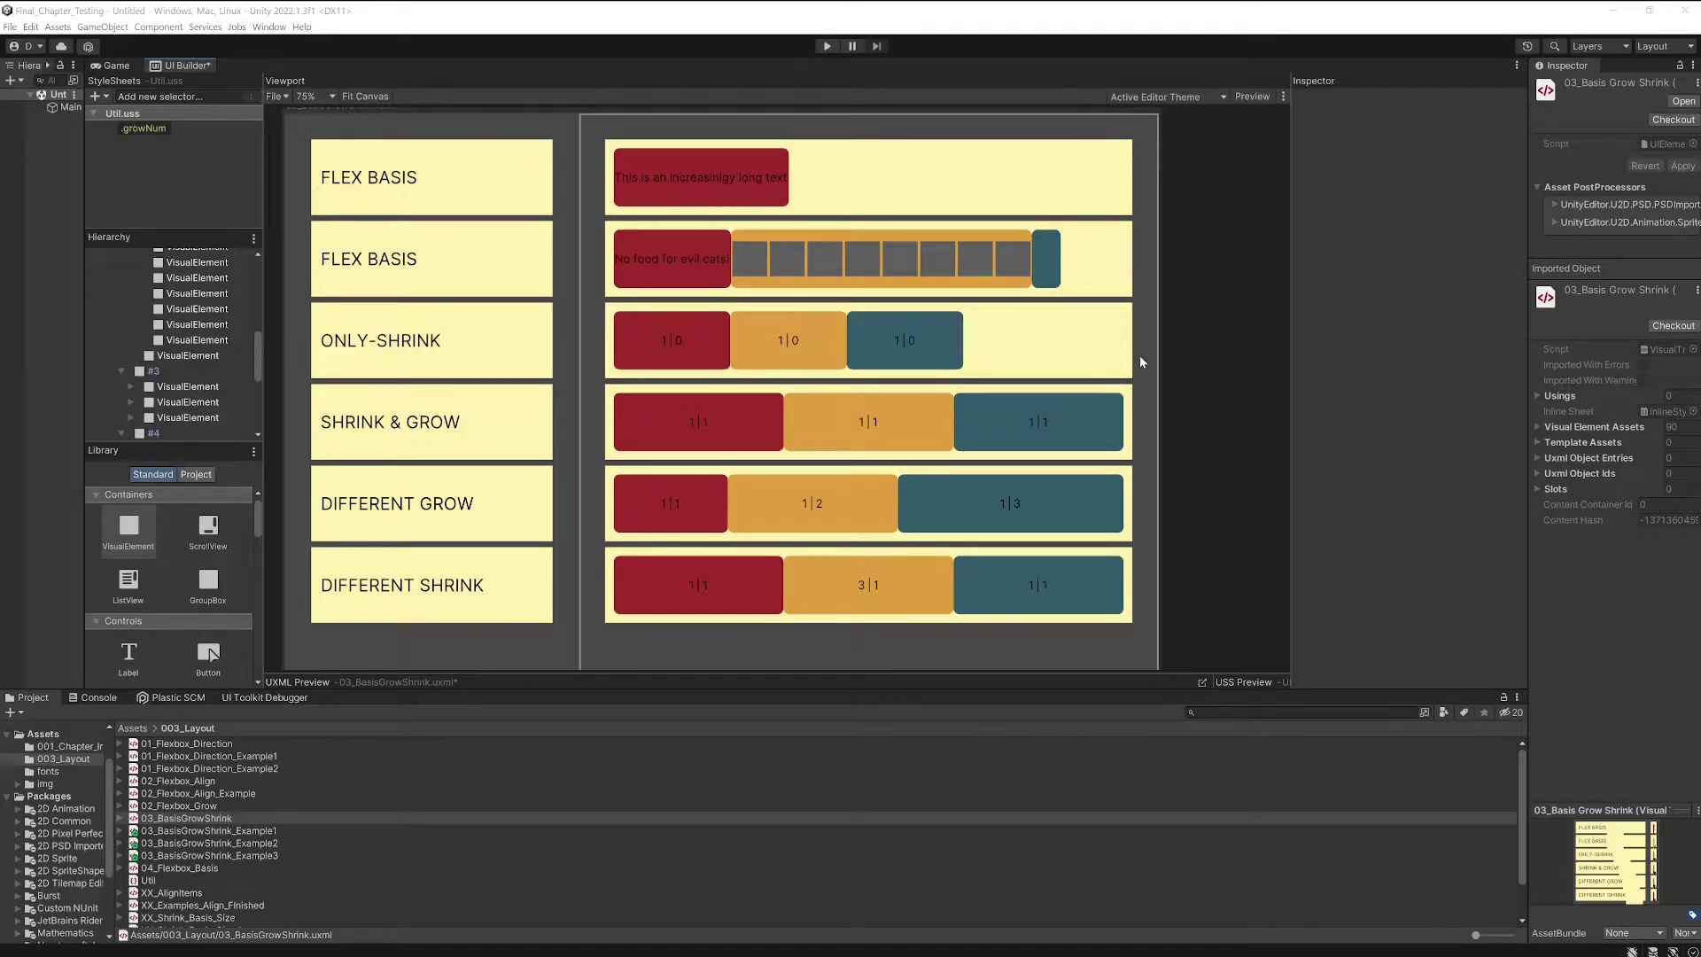
Inspect the red, orange and teal boxes in the Shrink & Grow and Only-Shrink rows.
left_click(1210, 388)
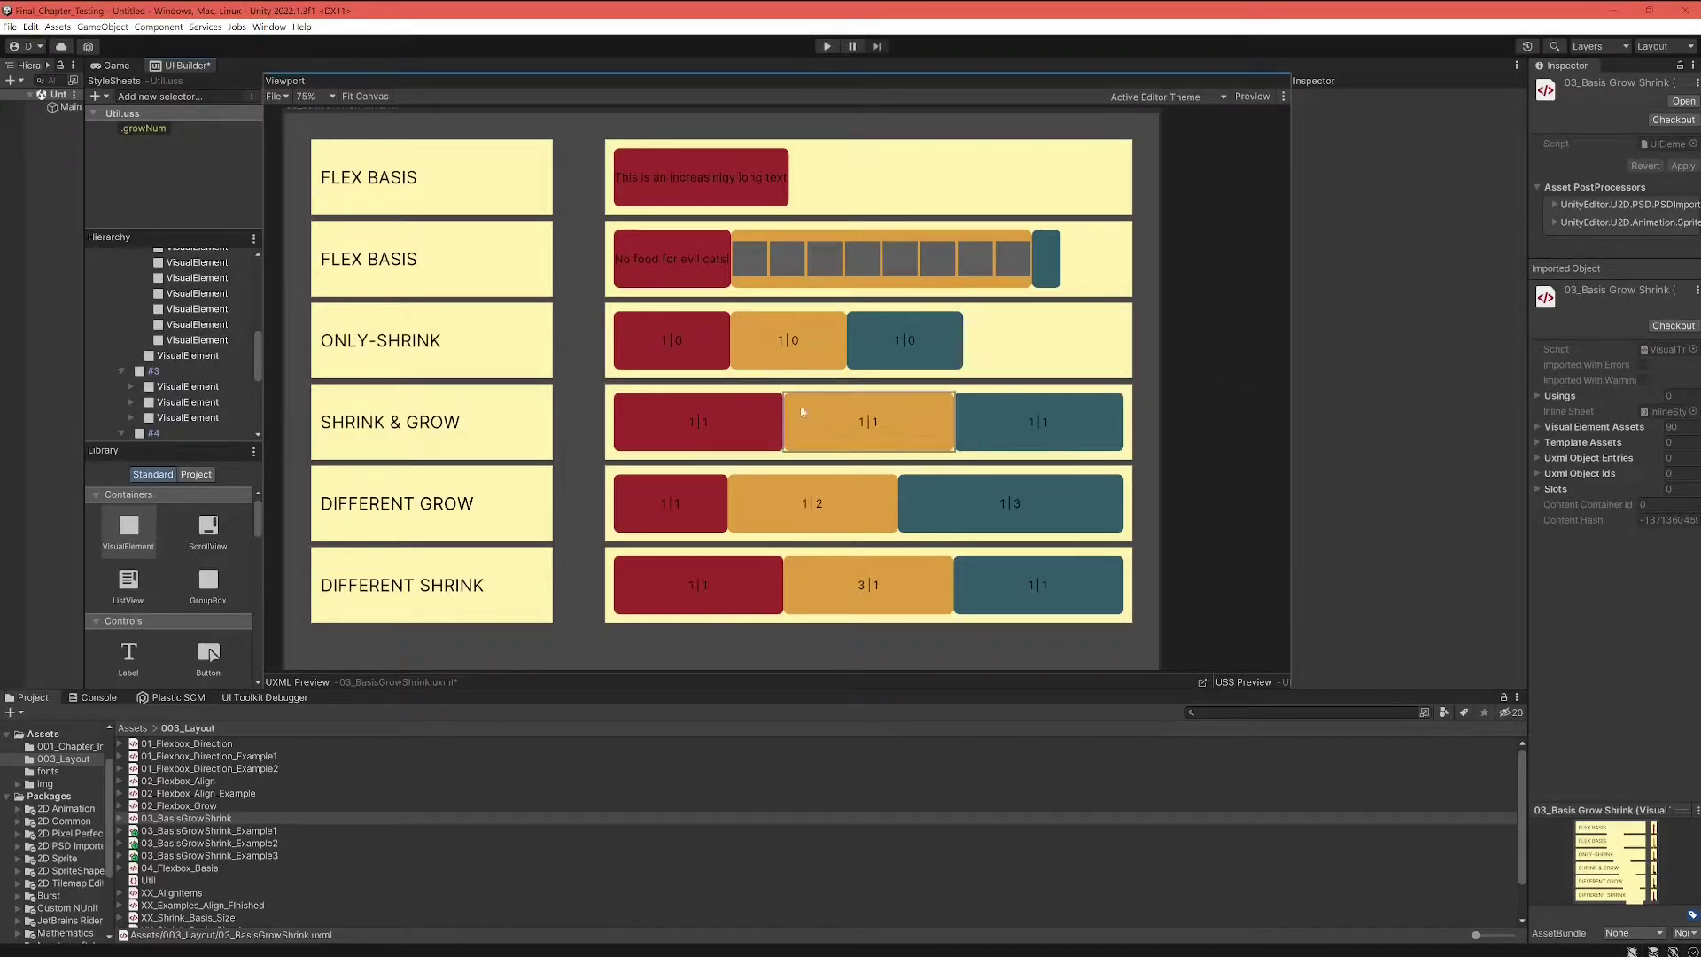
left_click(747, 429)
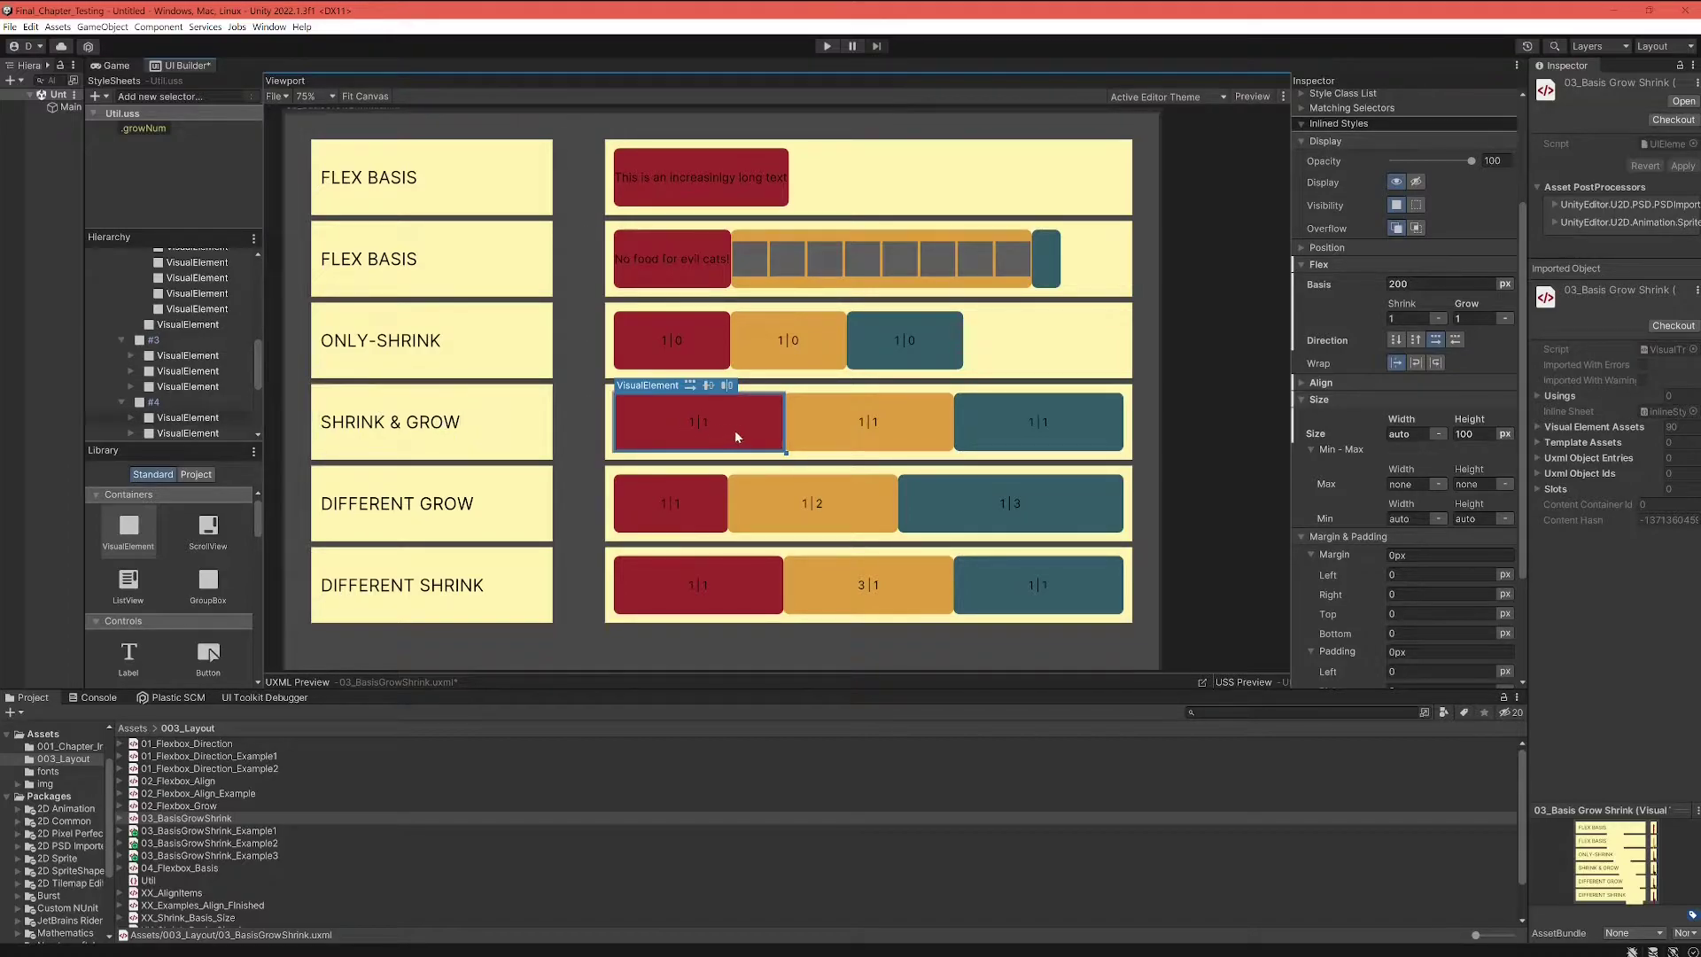
left_click(931, 445)
left_click(985, 450)
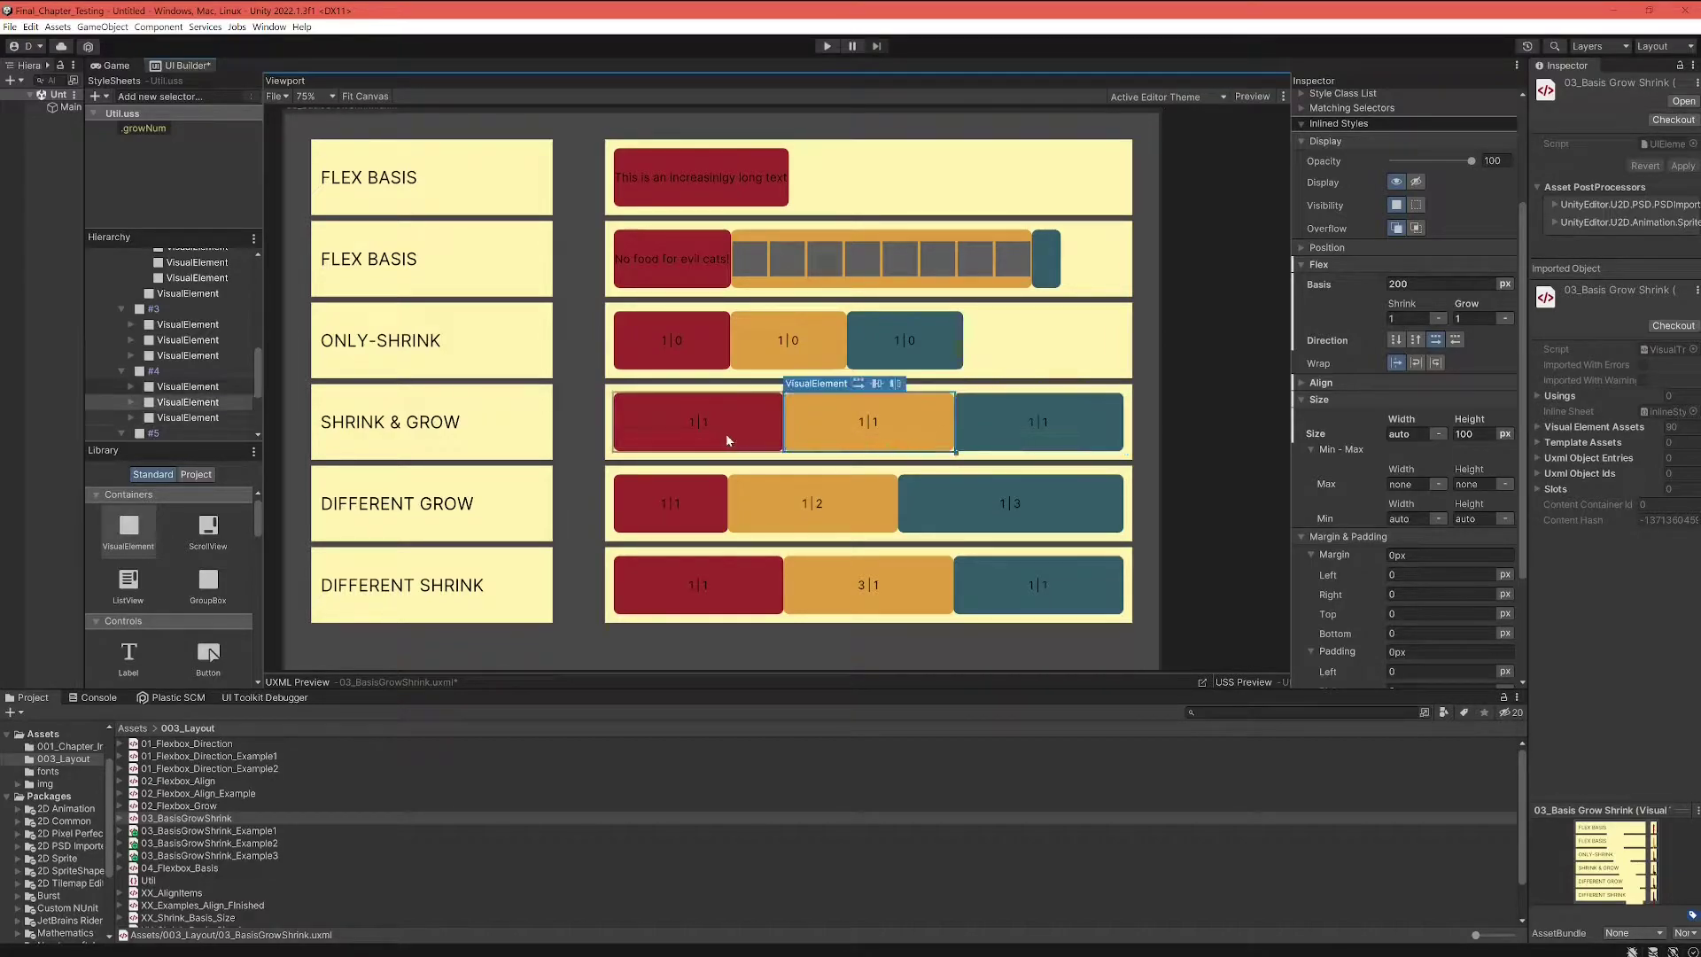
left_click(686, 350)
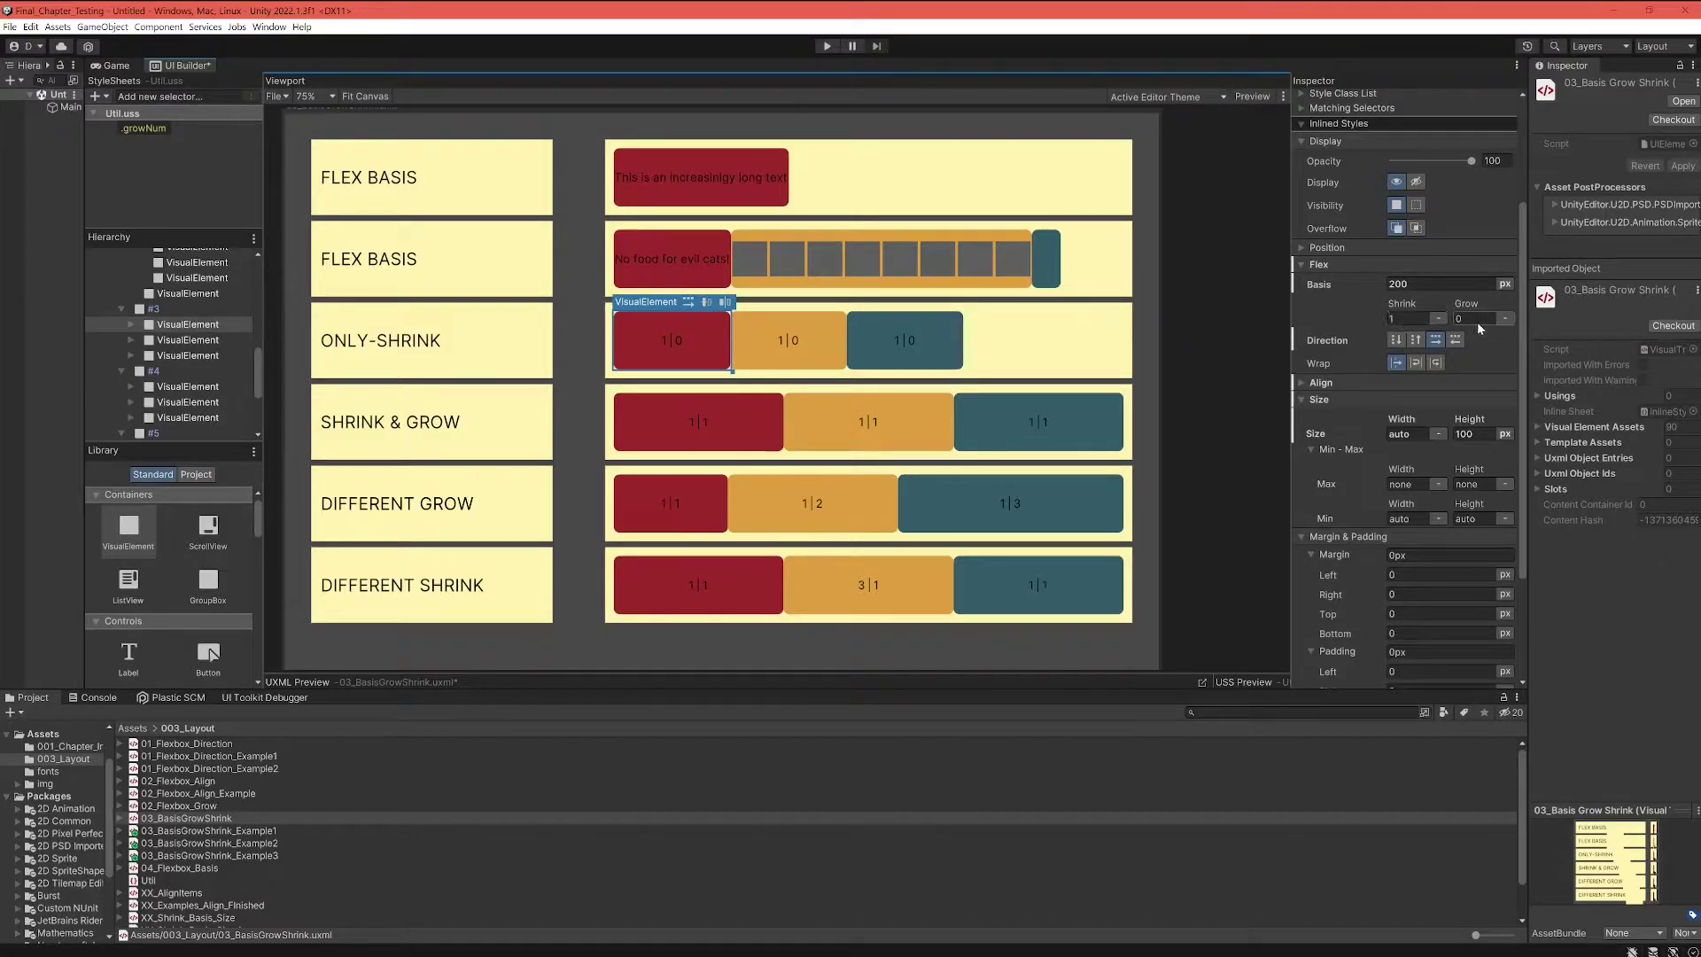
left_click(739, 443)
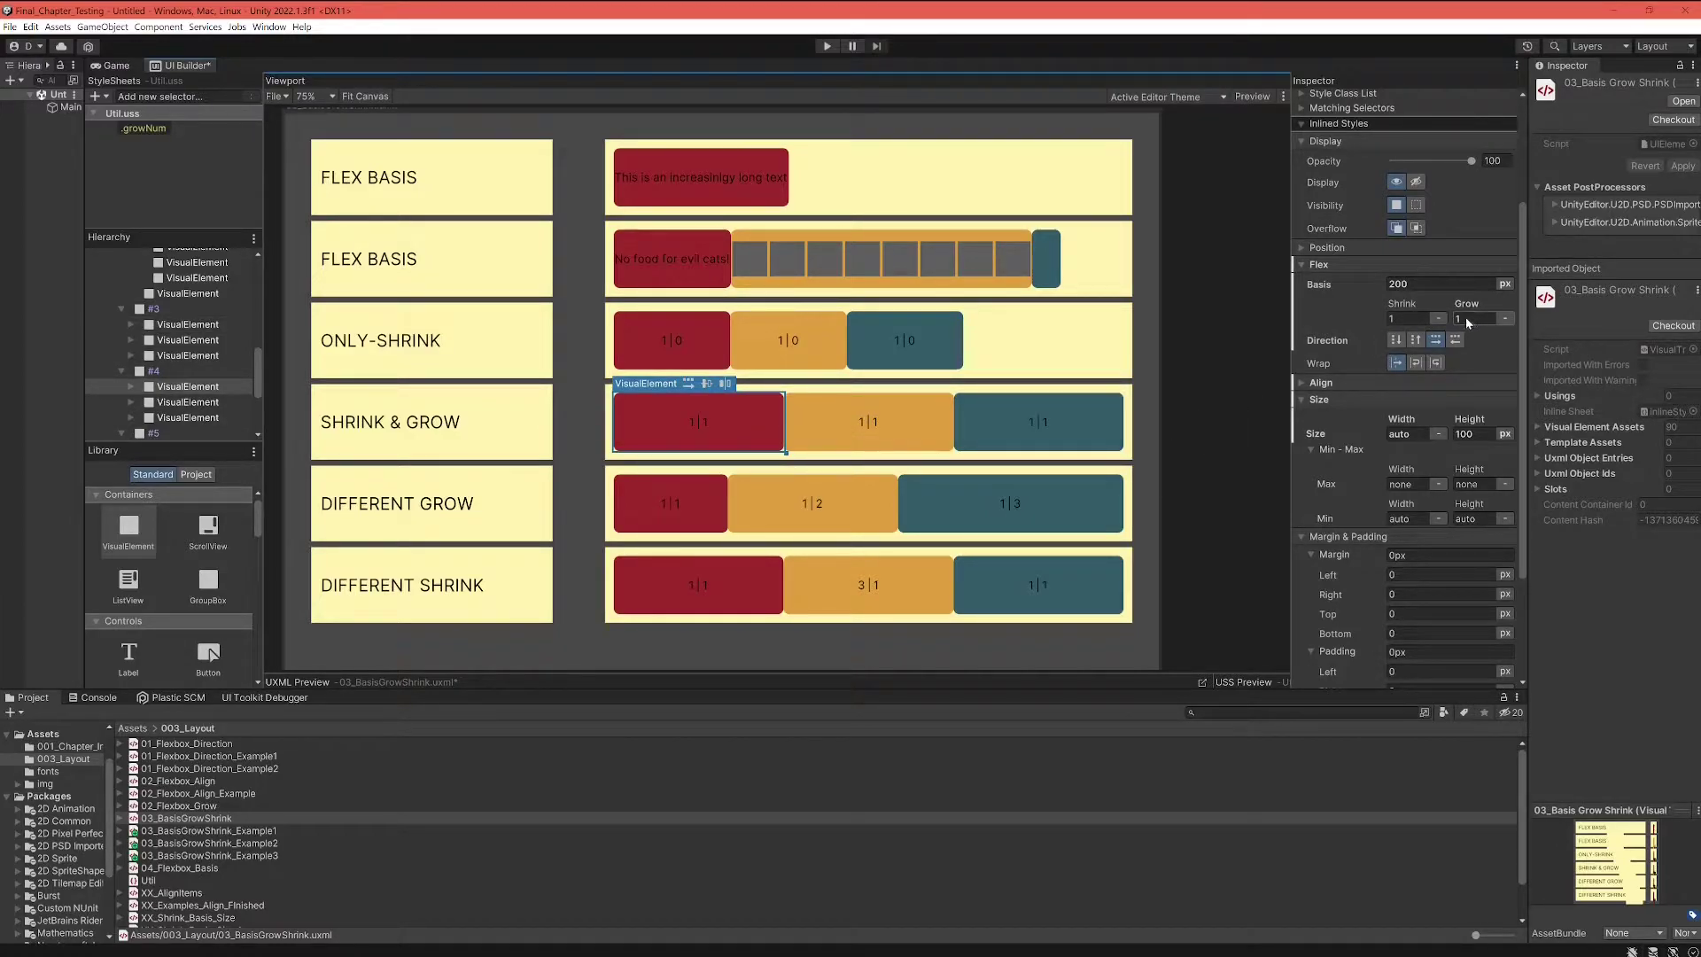
left_click(864, 433)
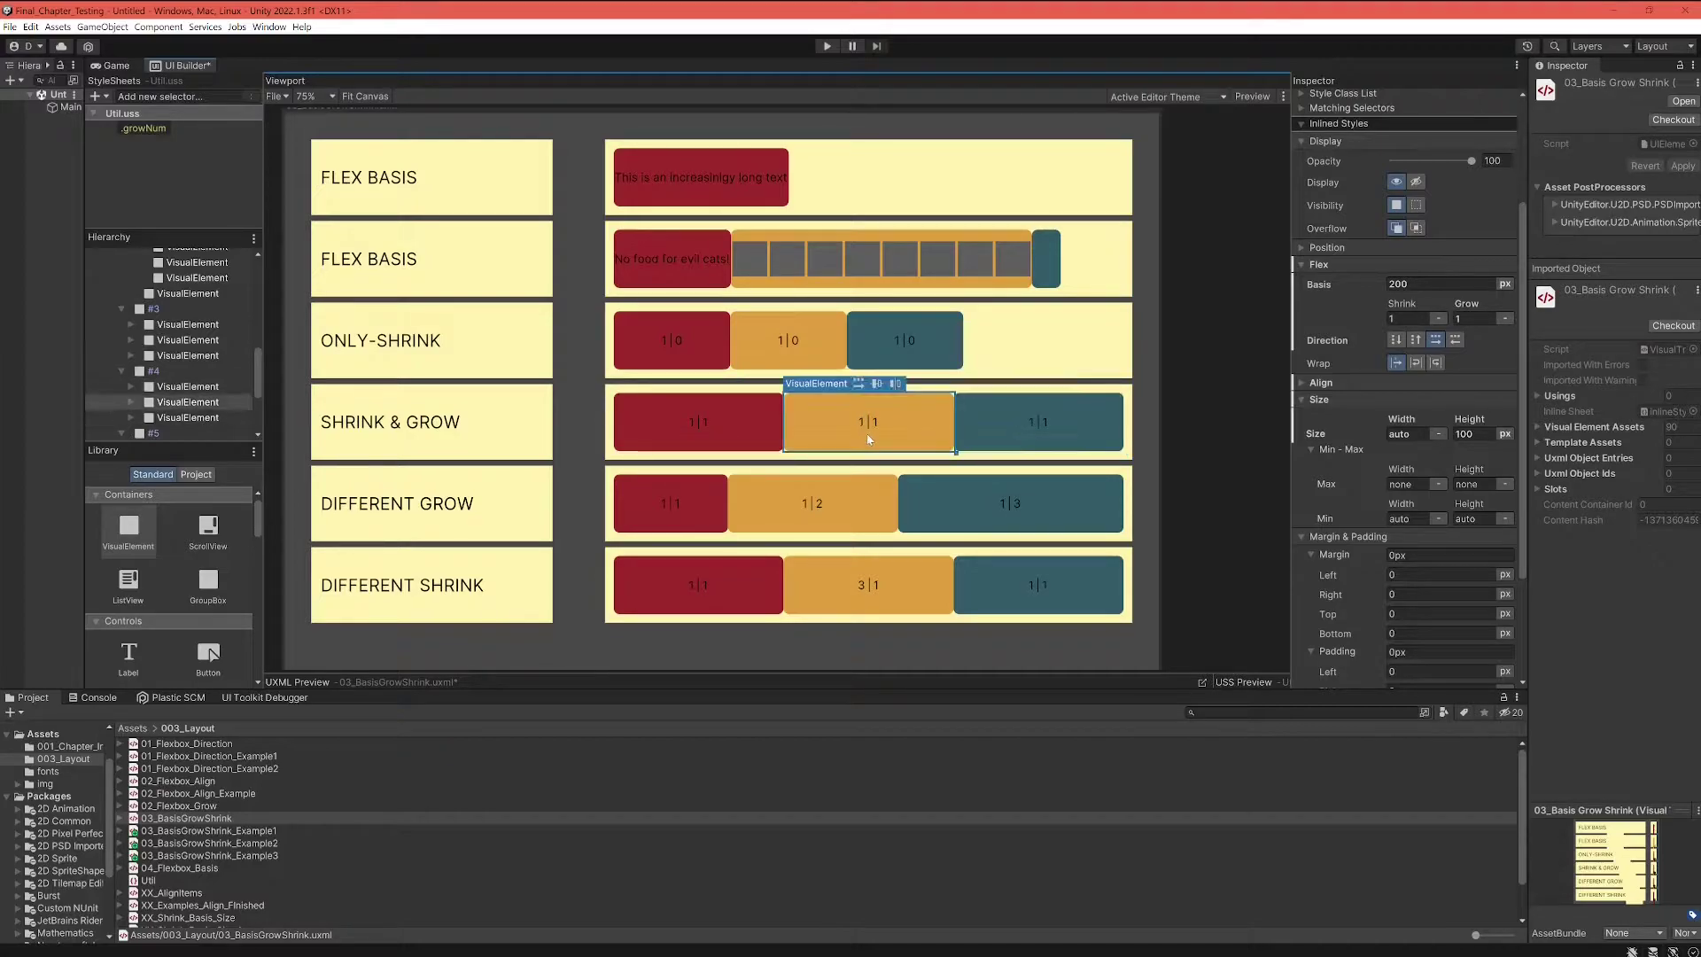
left_click(748, 430)
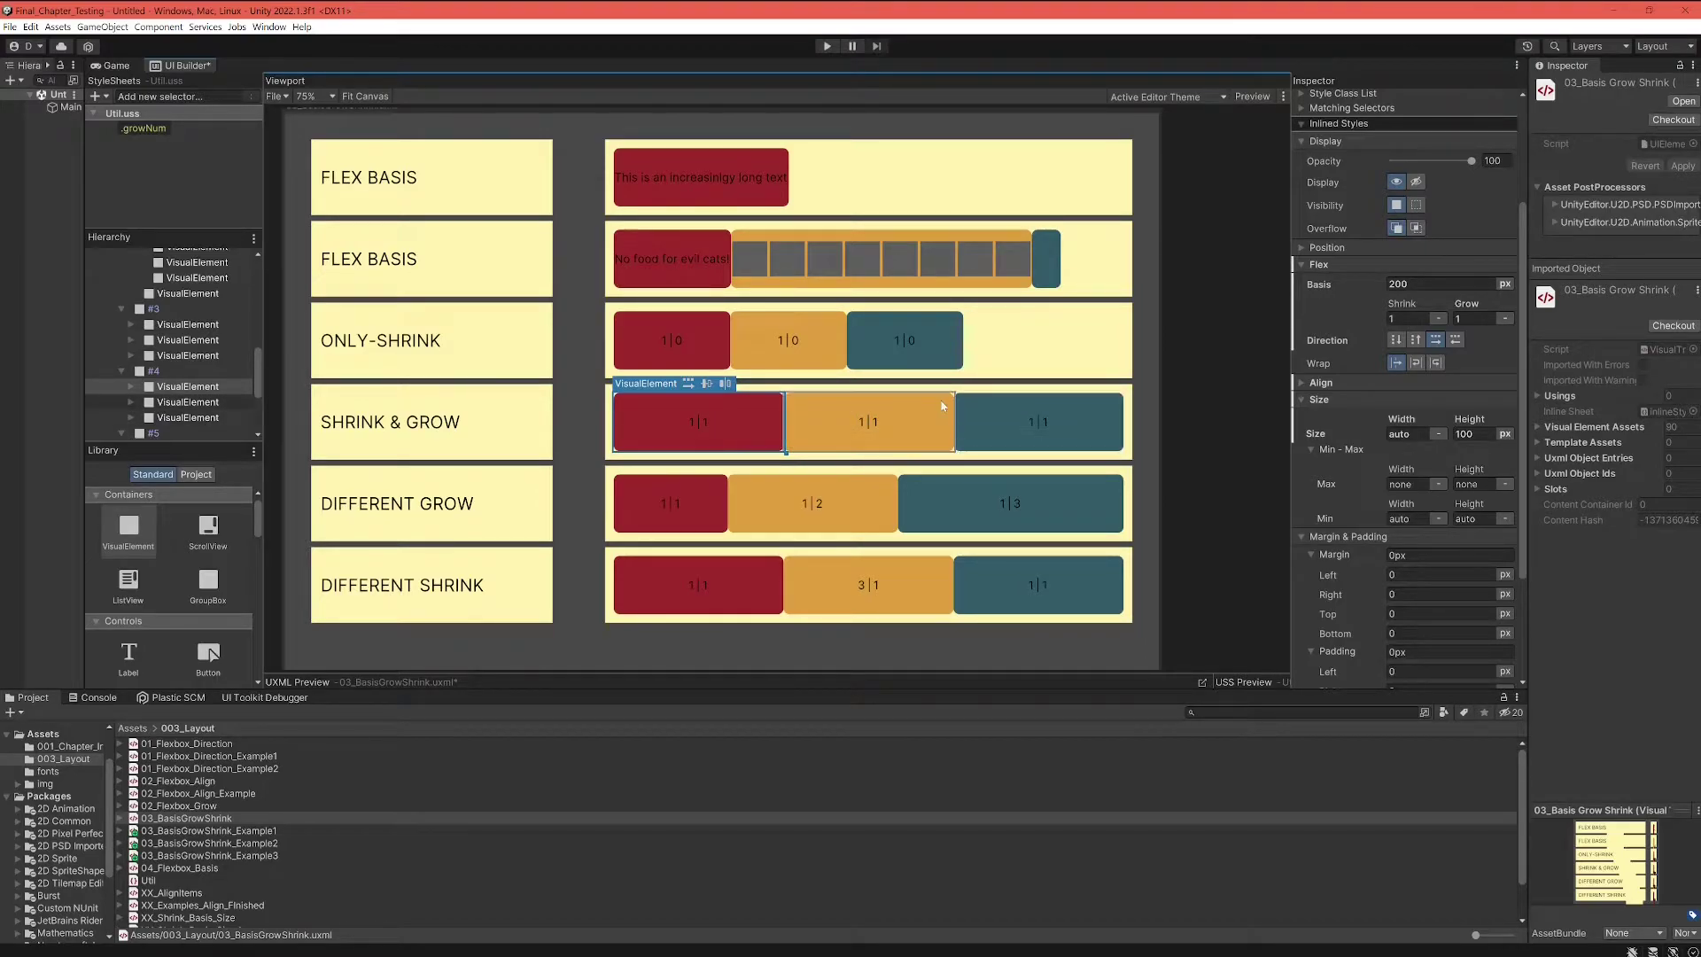
left_click(907, 442)
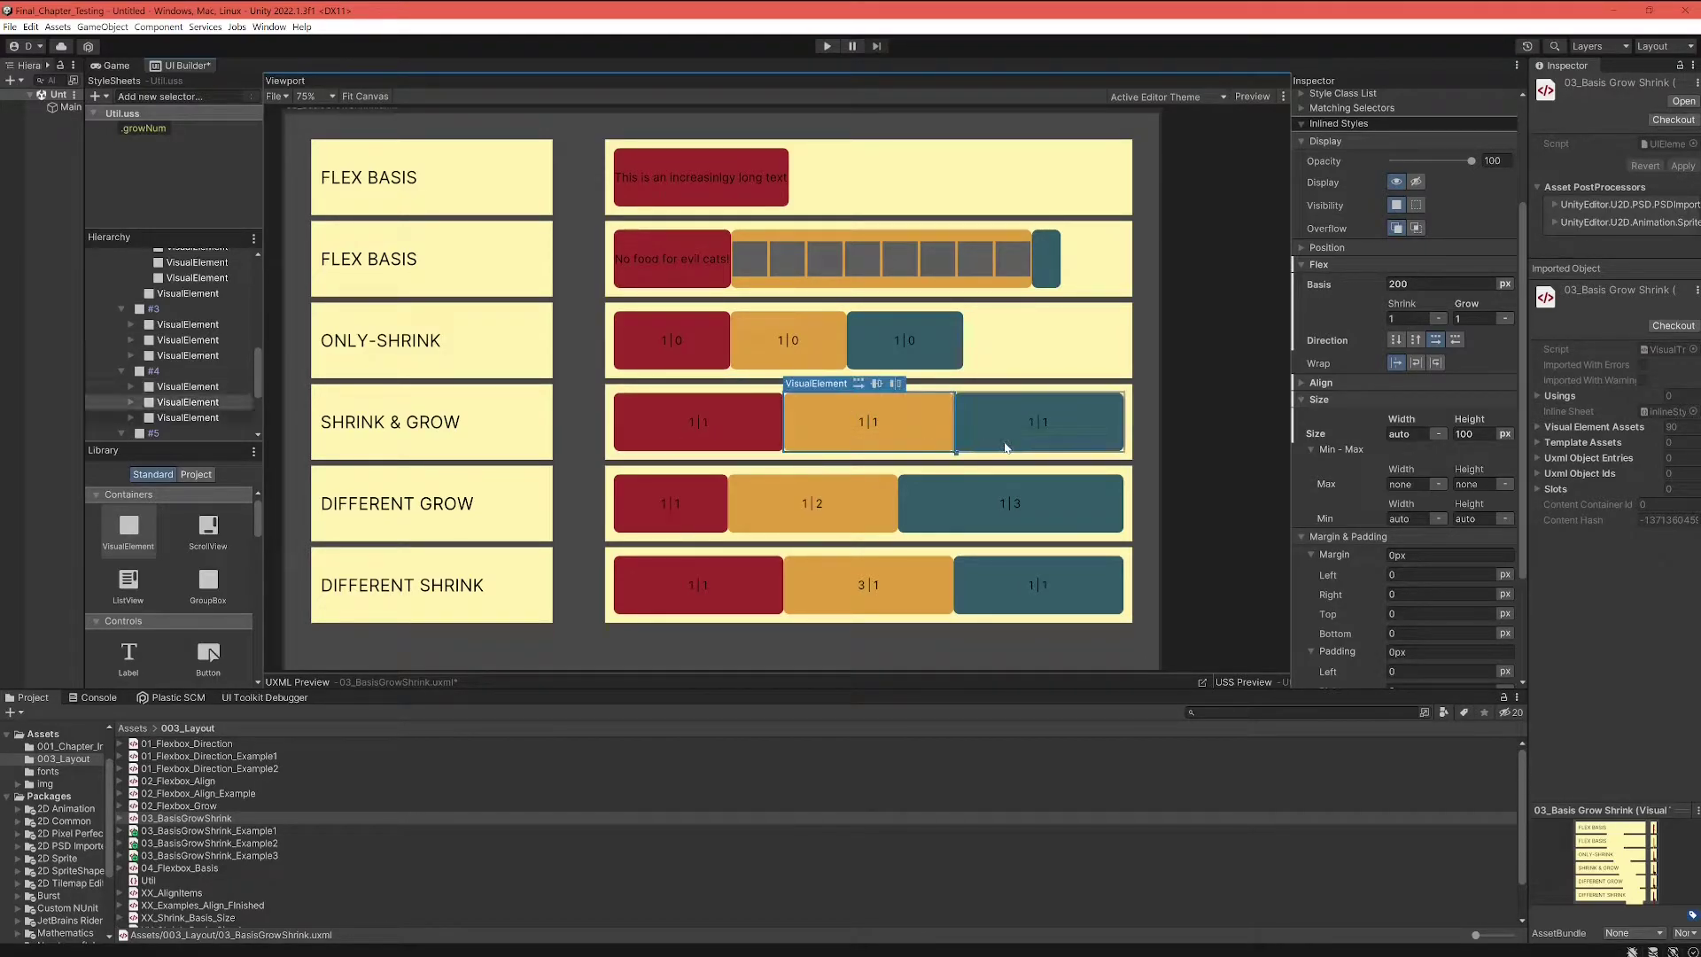
left_click(1007, 449)
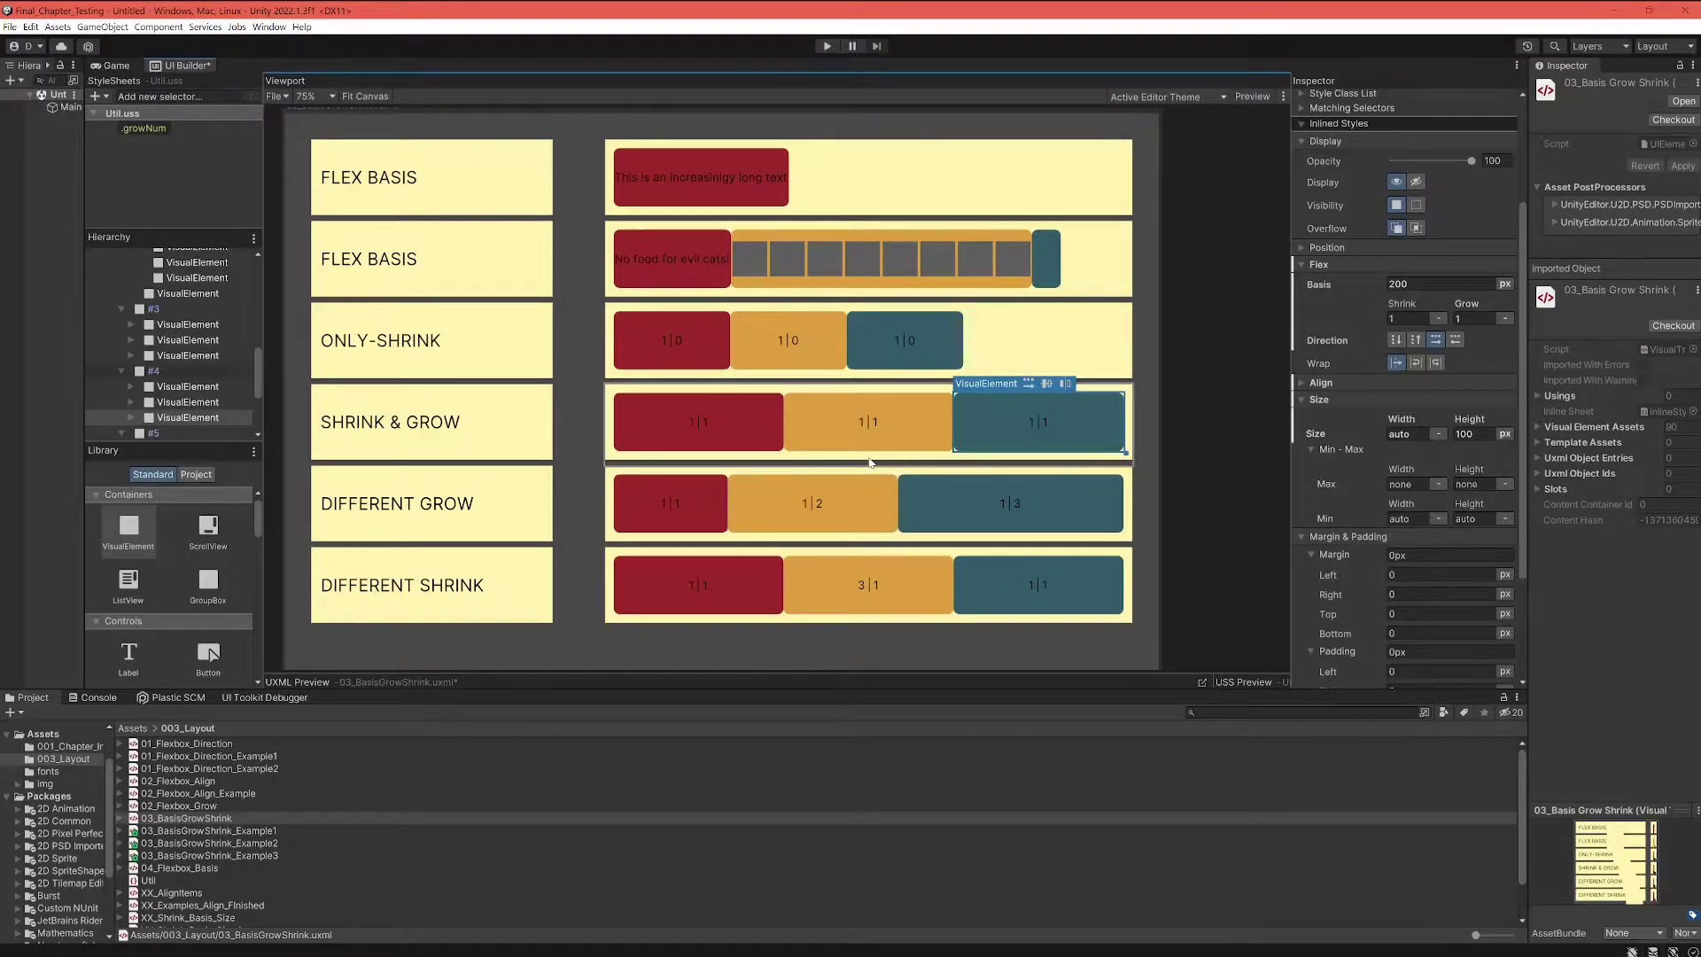
Drag the #4 Shrink & Grow container's right edge in to about 692 px wide.
left_click(1130, 425)
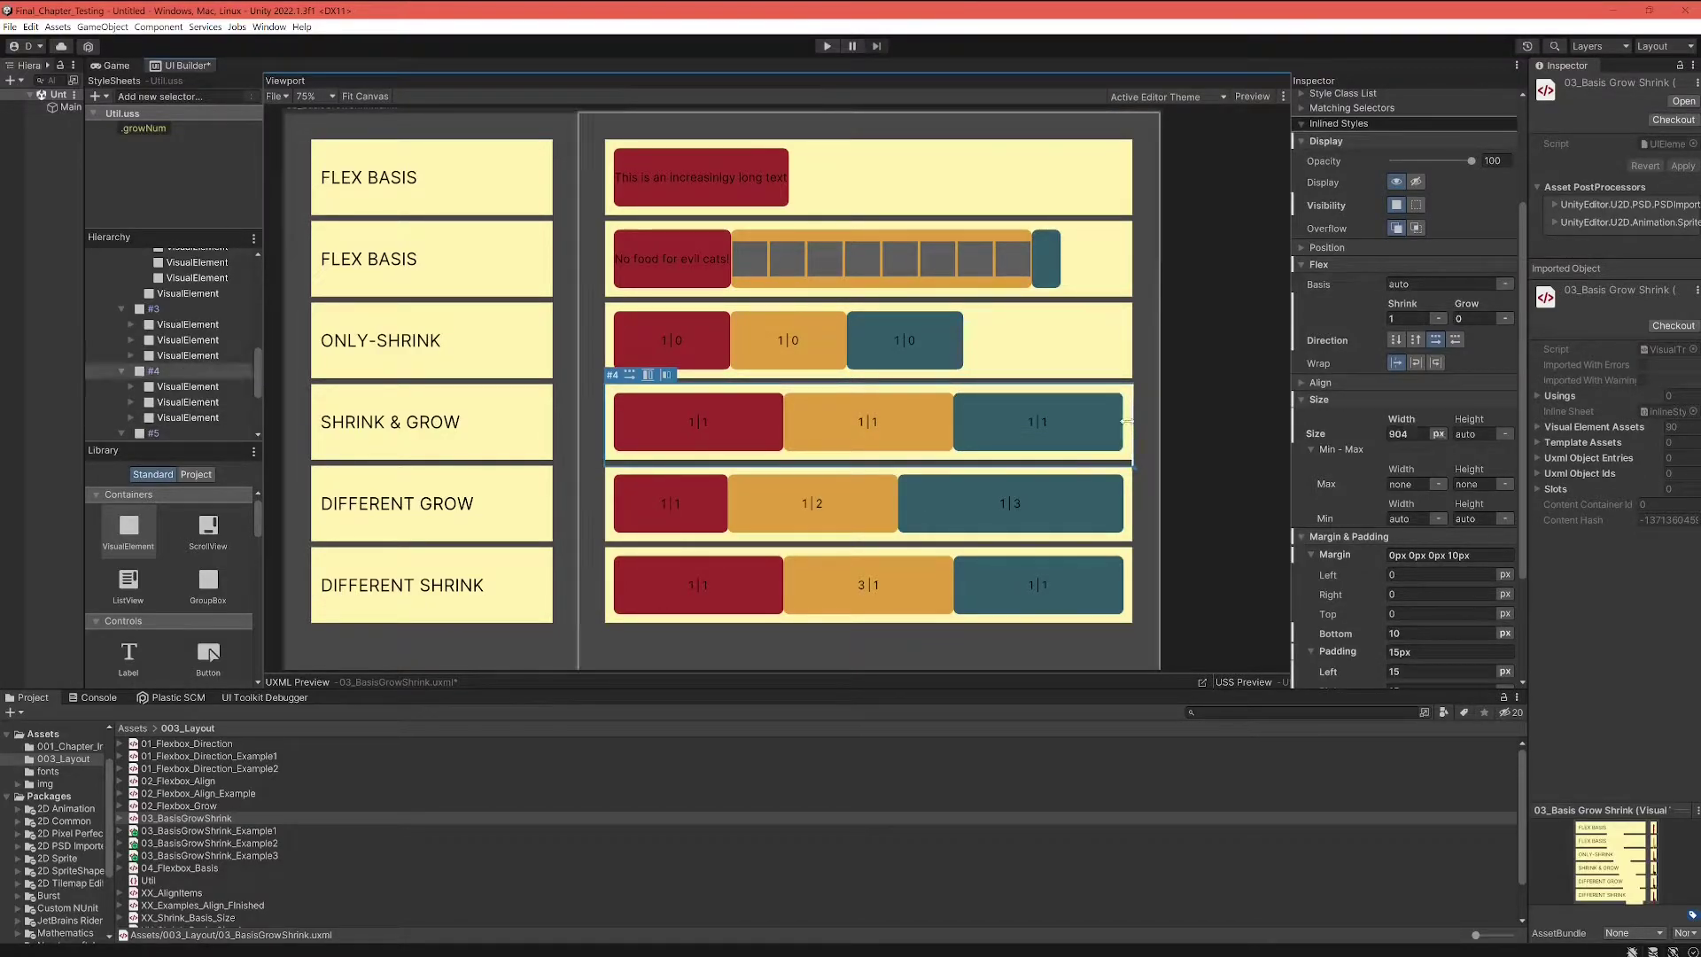
mouse_move(1132, 425)
left_mouse_down()
mouse_move(759, 435)
mouse_move(1130, 427)
mouse_move(1016, 425)
mouse_move(1034, 427)
left_mouse_up()
left_click(948, 424)
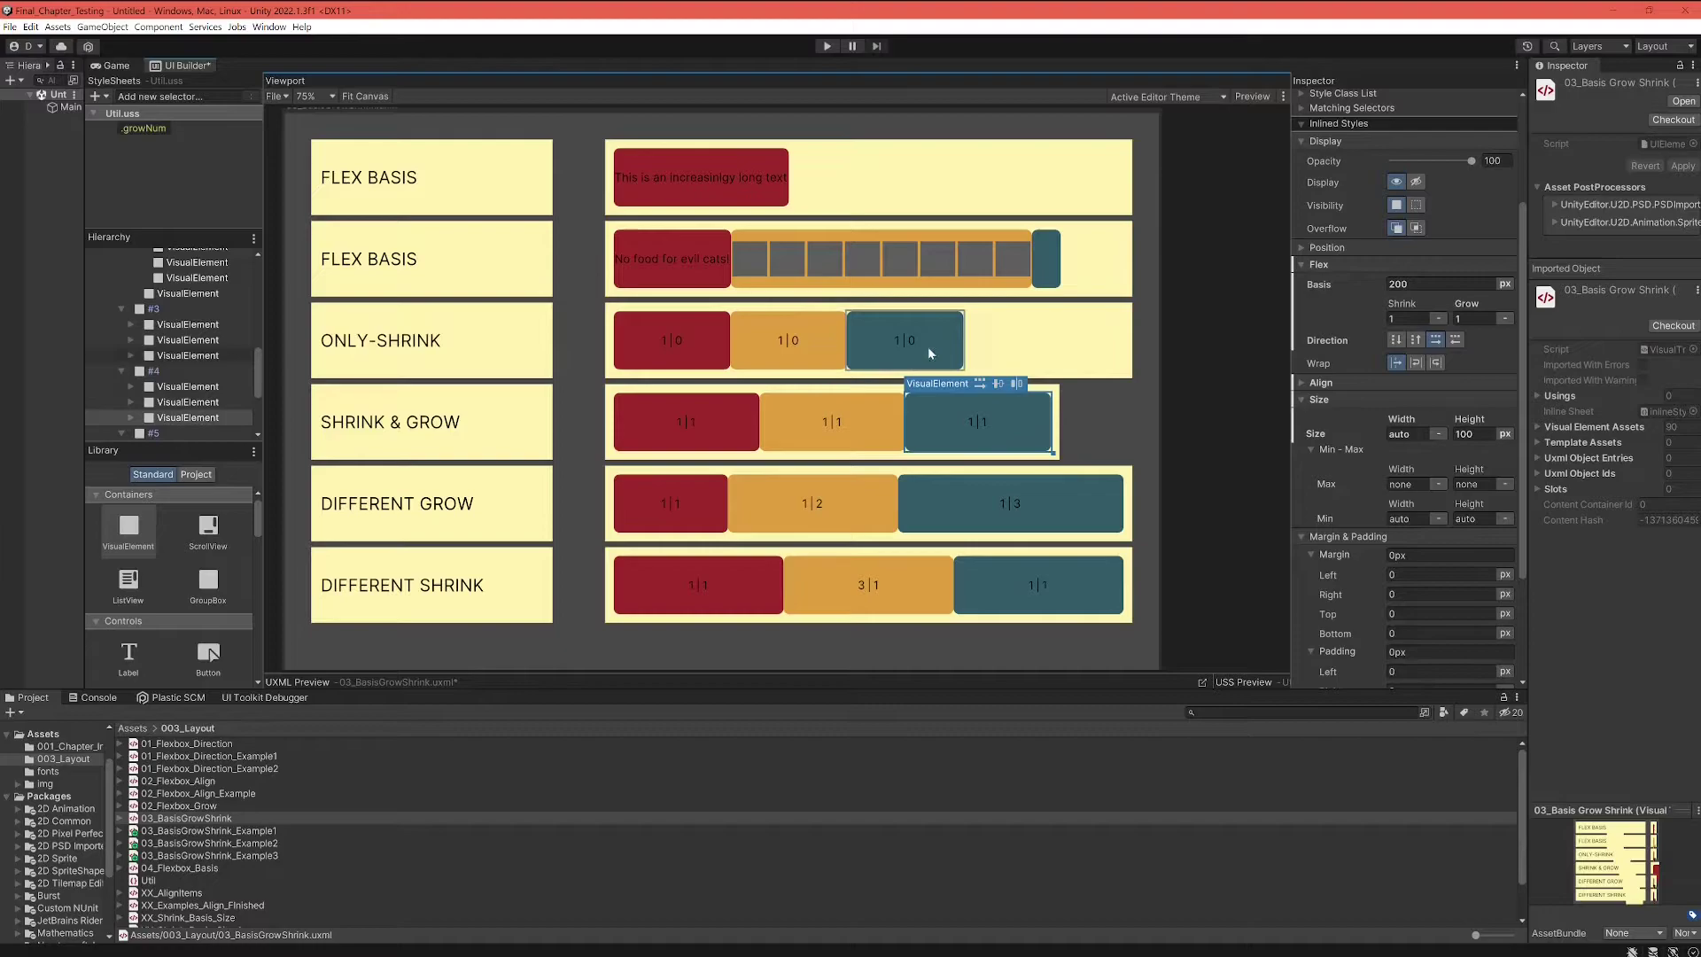
left_click(928, 347)
left_click(943, 423)
key("ctrl+z")
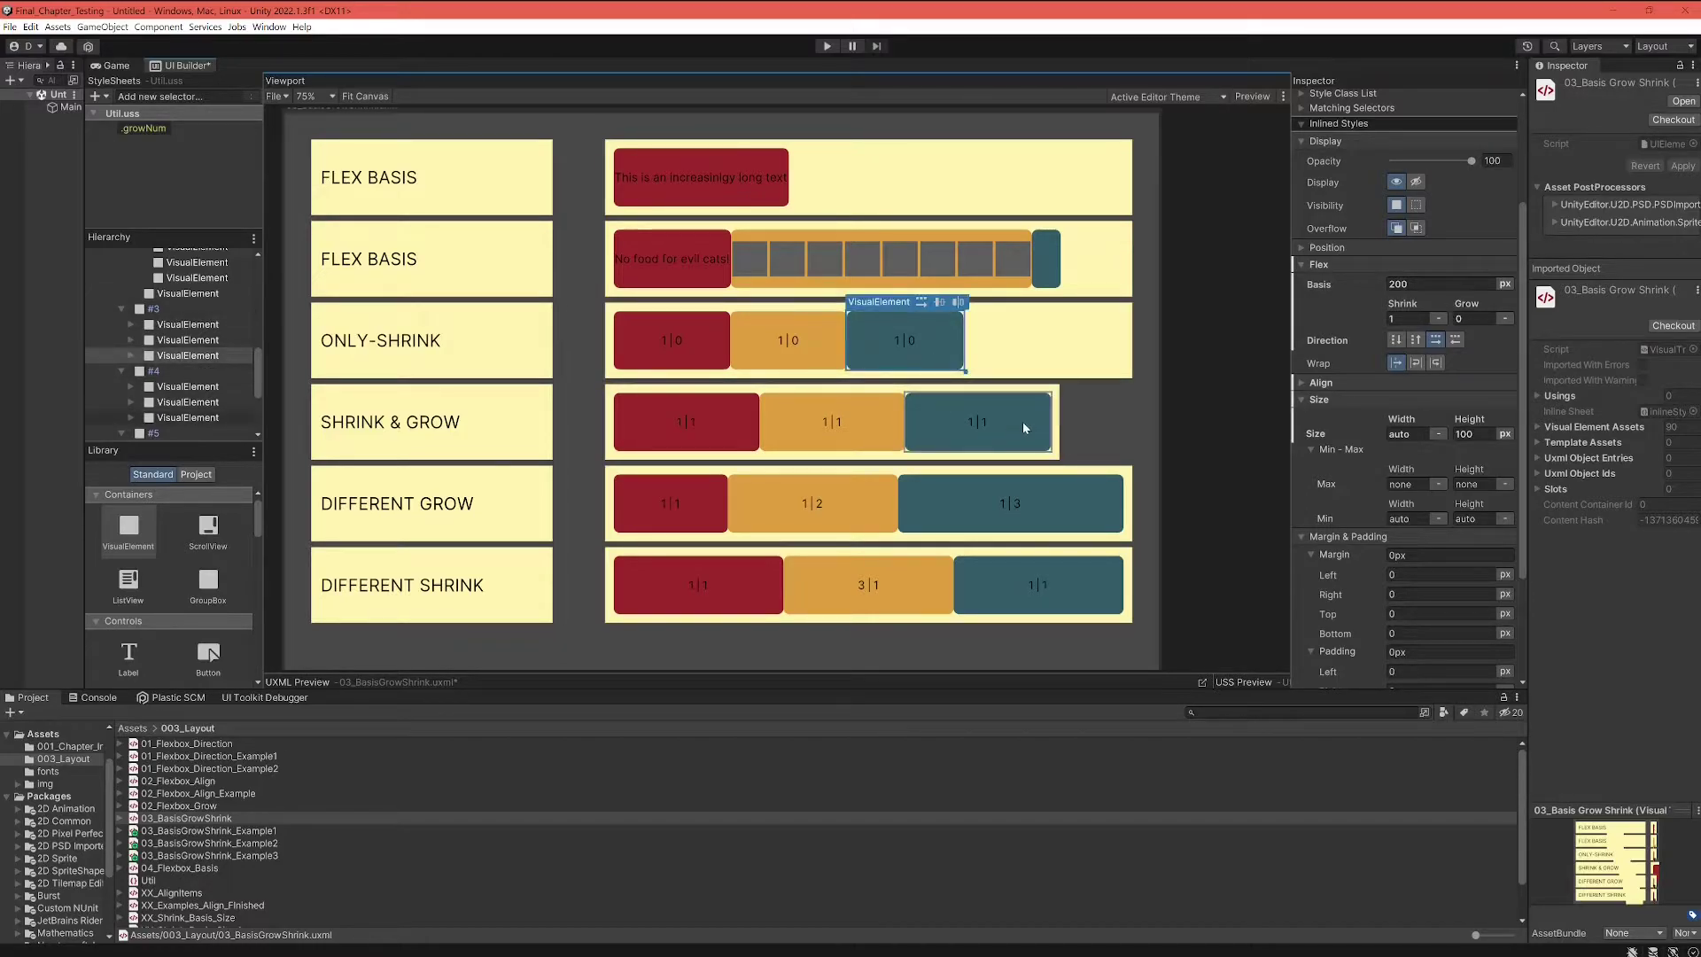
left_click(1057, 439)
left_click_drag(1059, 428, 1013, 421)
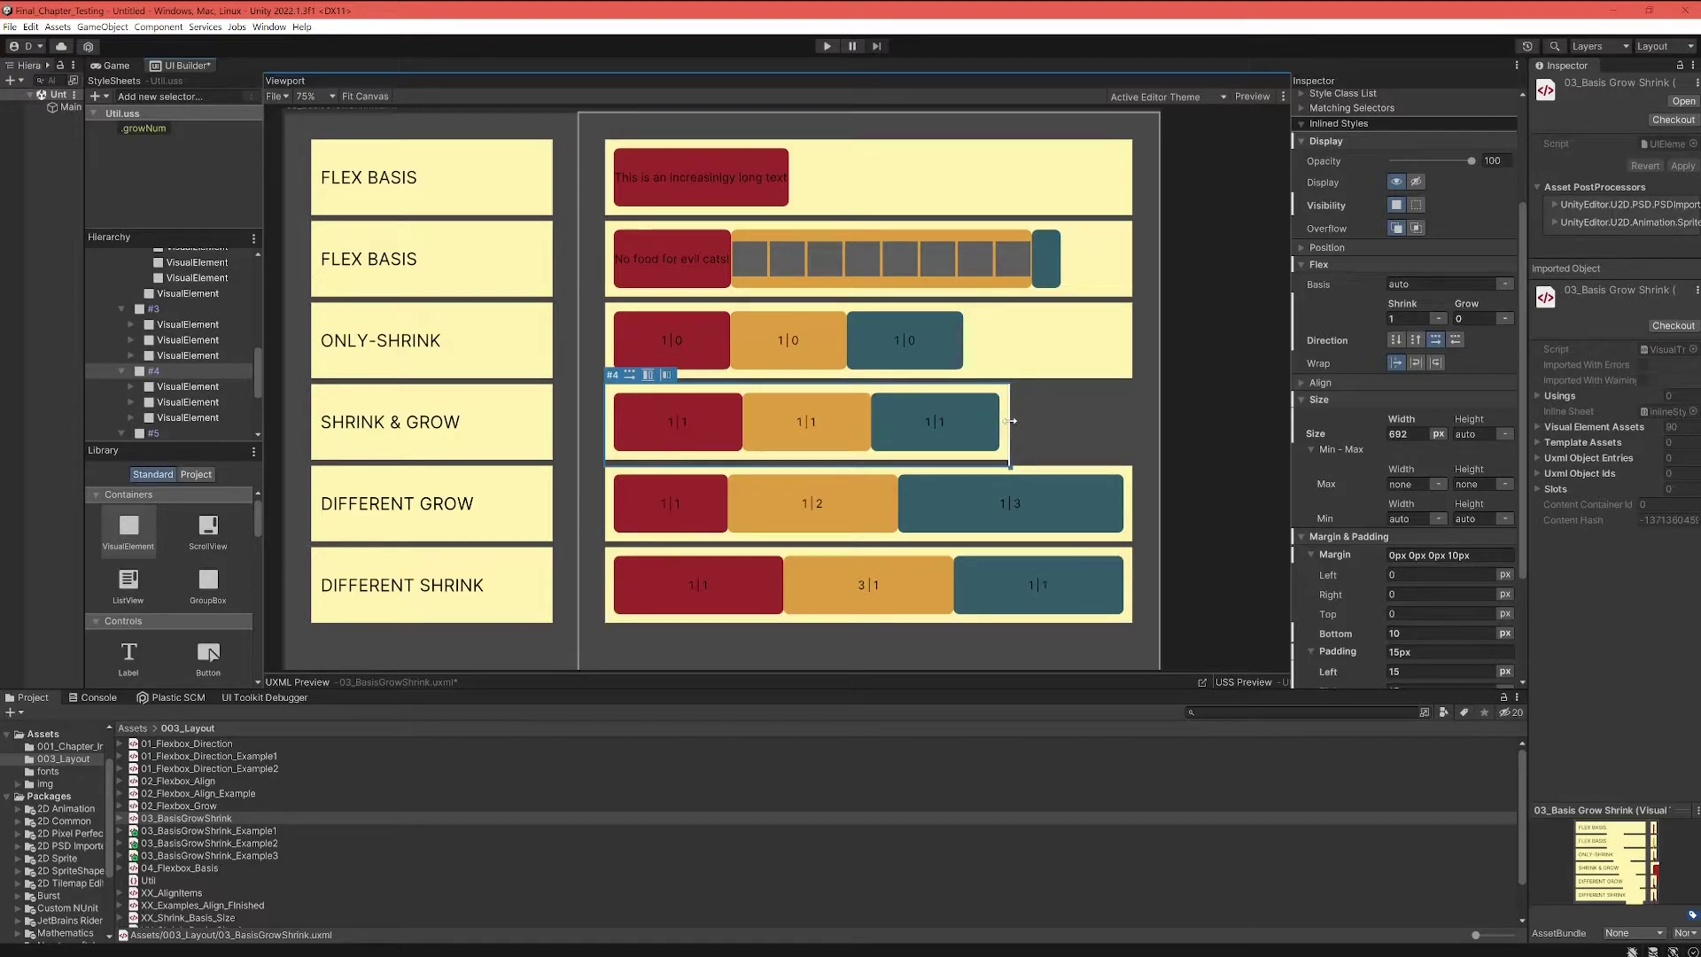
left_click(976, 422)
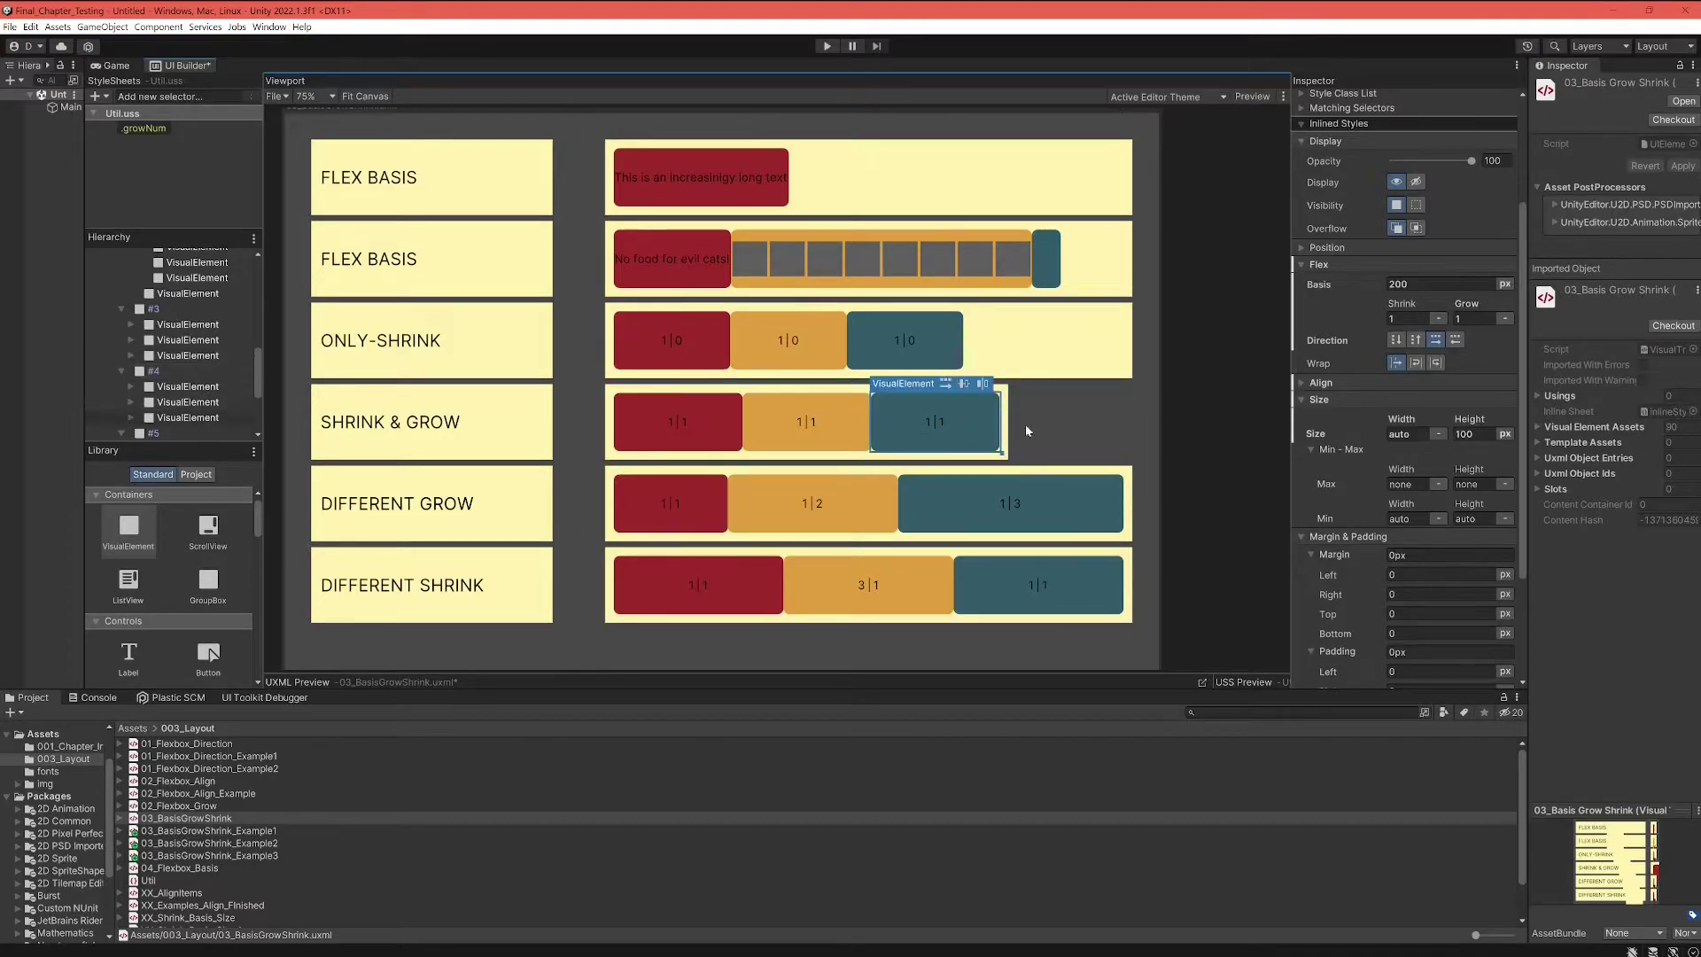
left_click(1467, 320)
type("0")
key("Return")
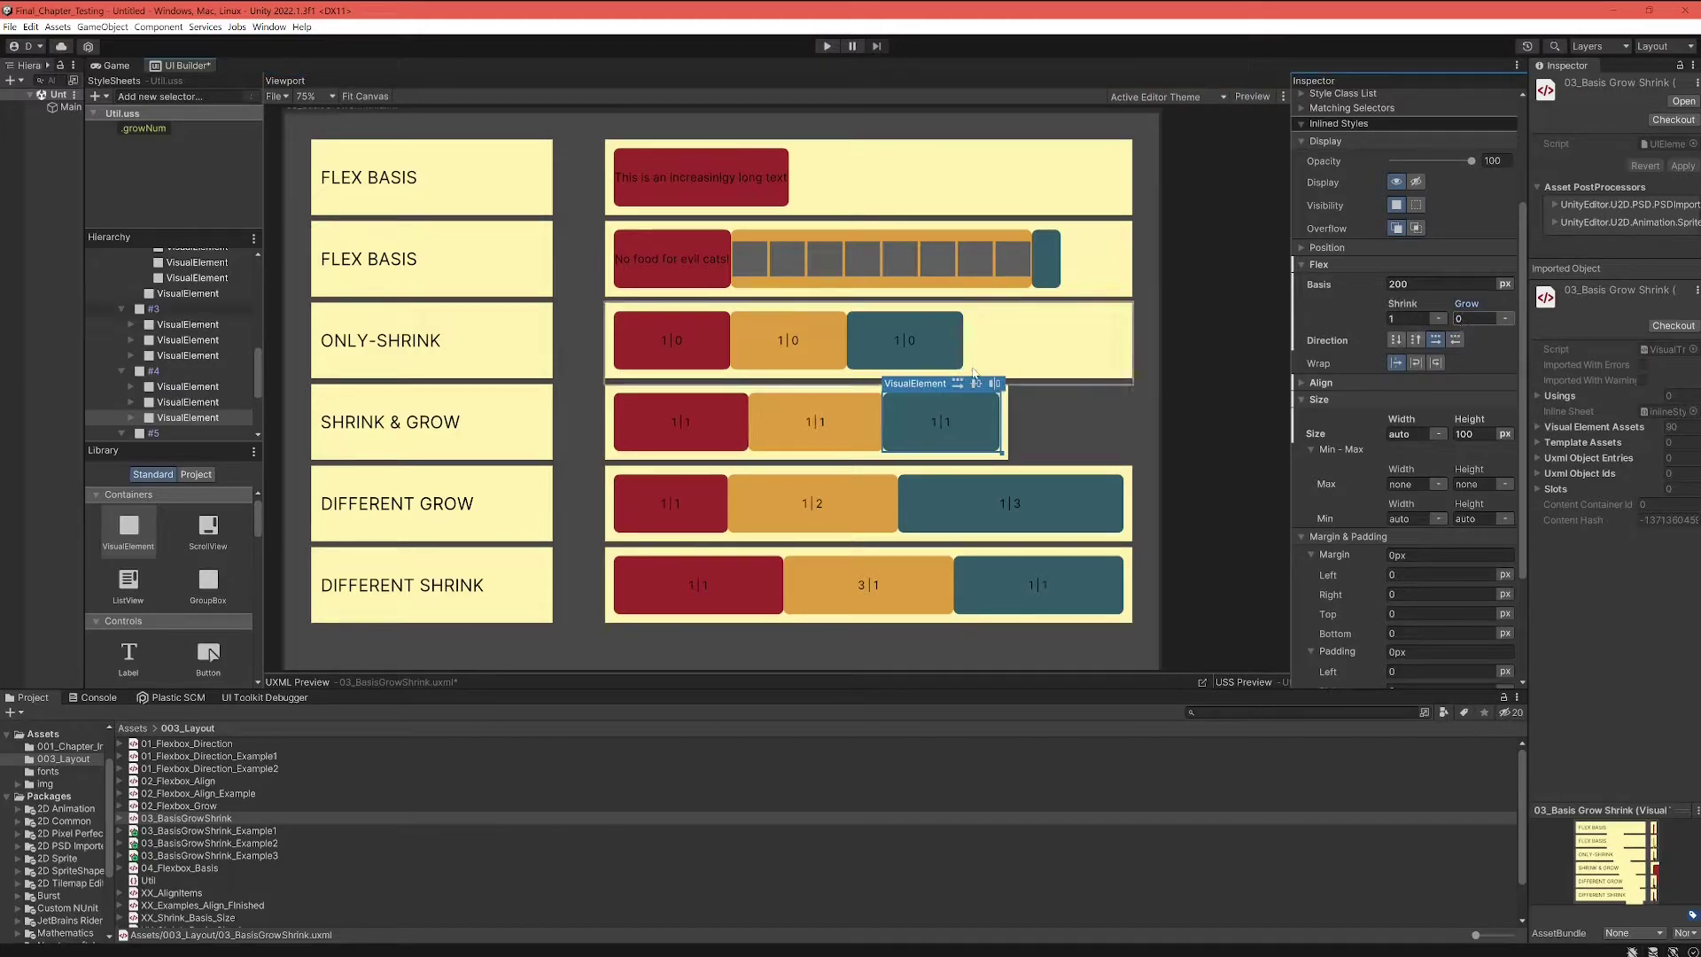
left_click(815, 422)
left_click(1468, 316)
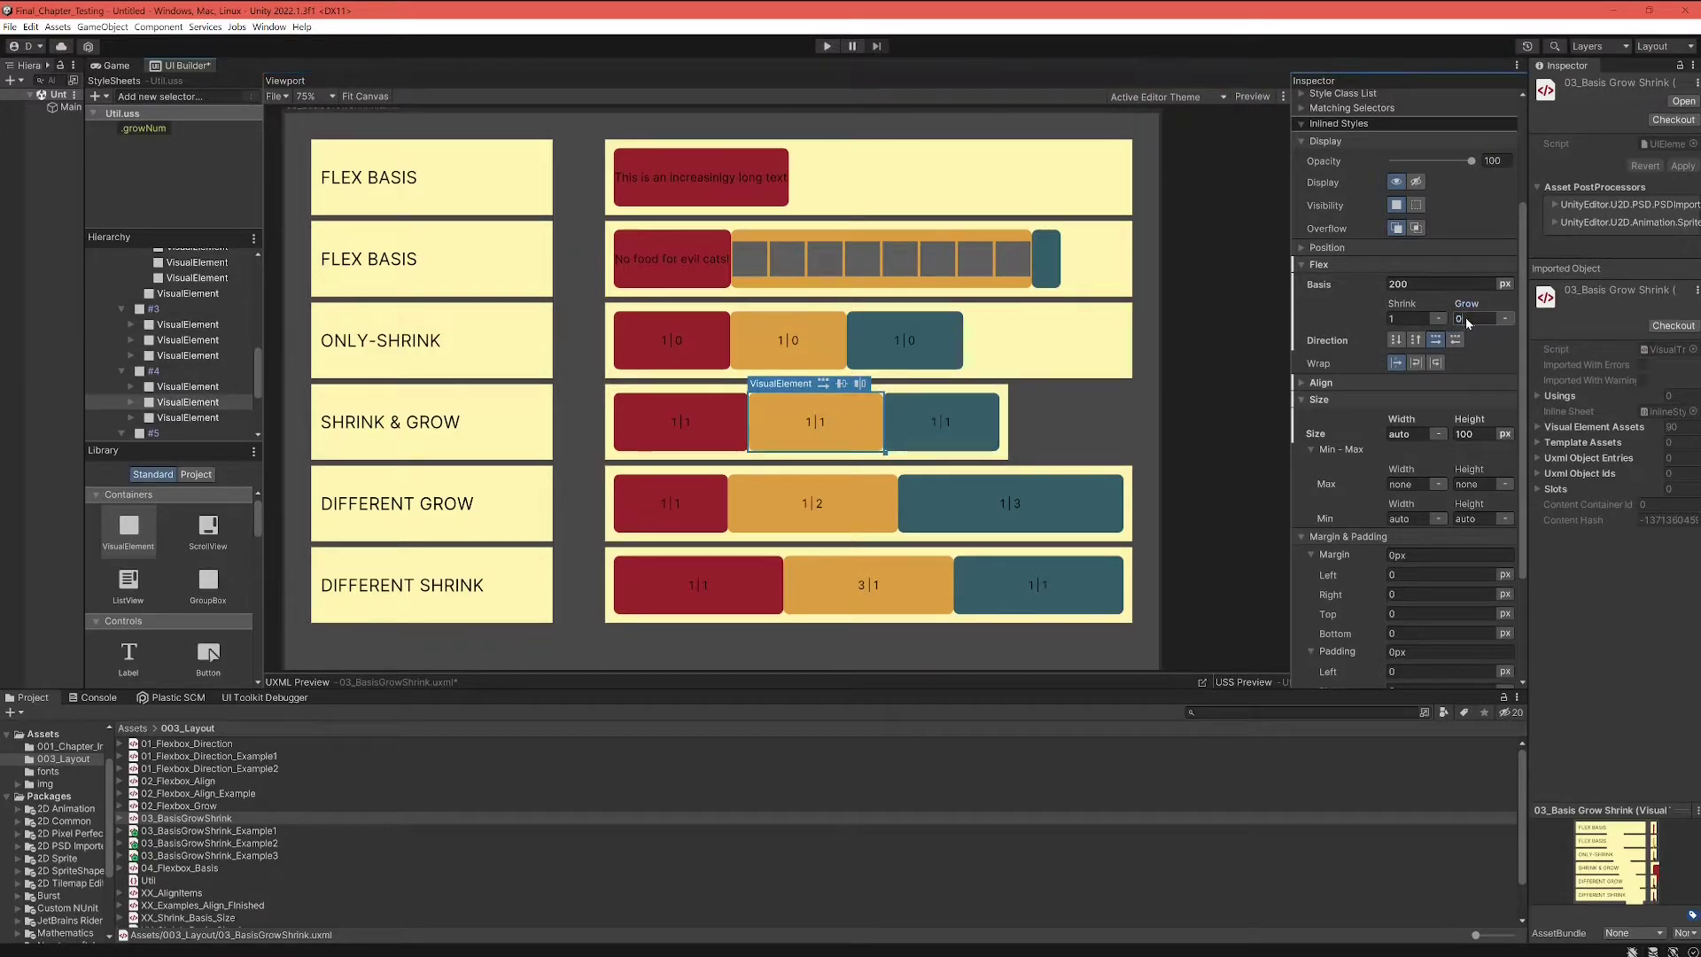
key("Return")
left_click(672, 427)
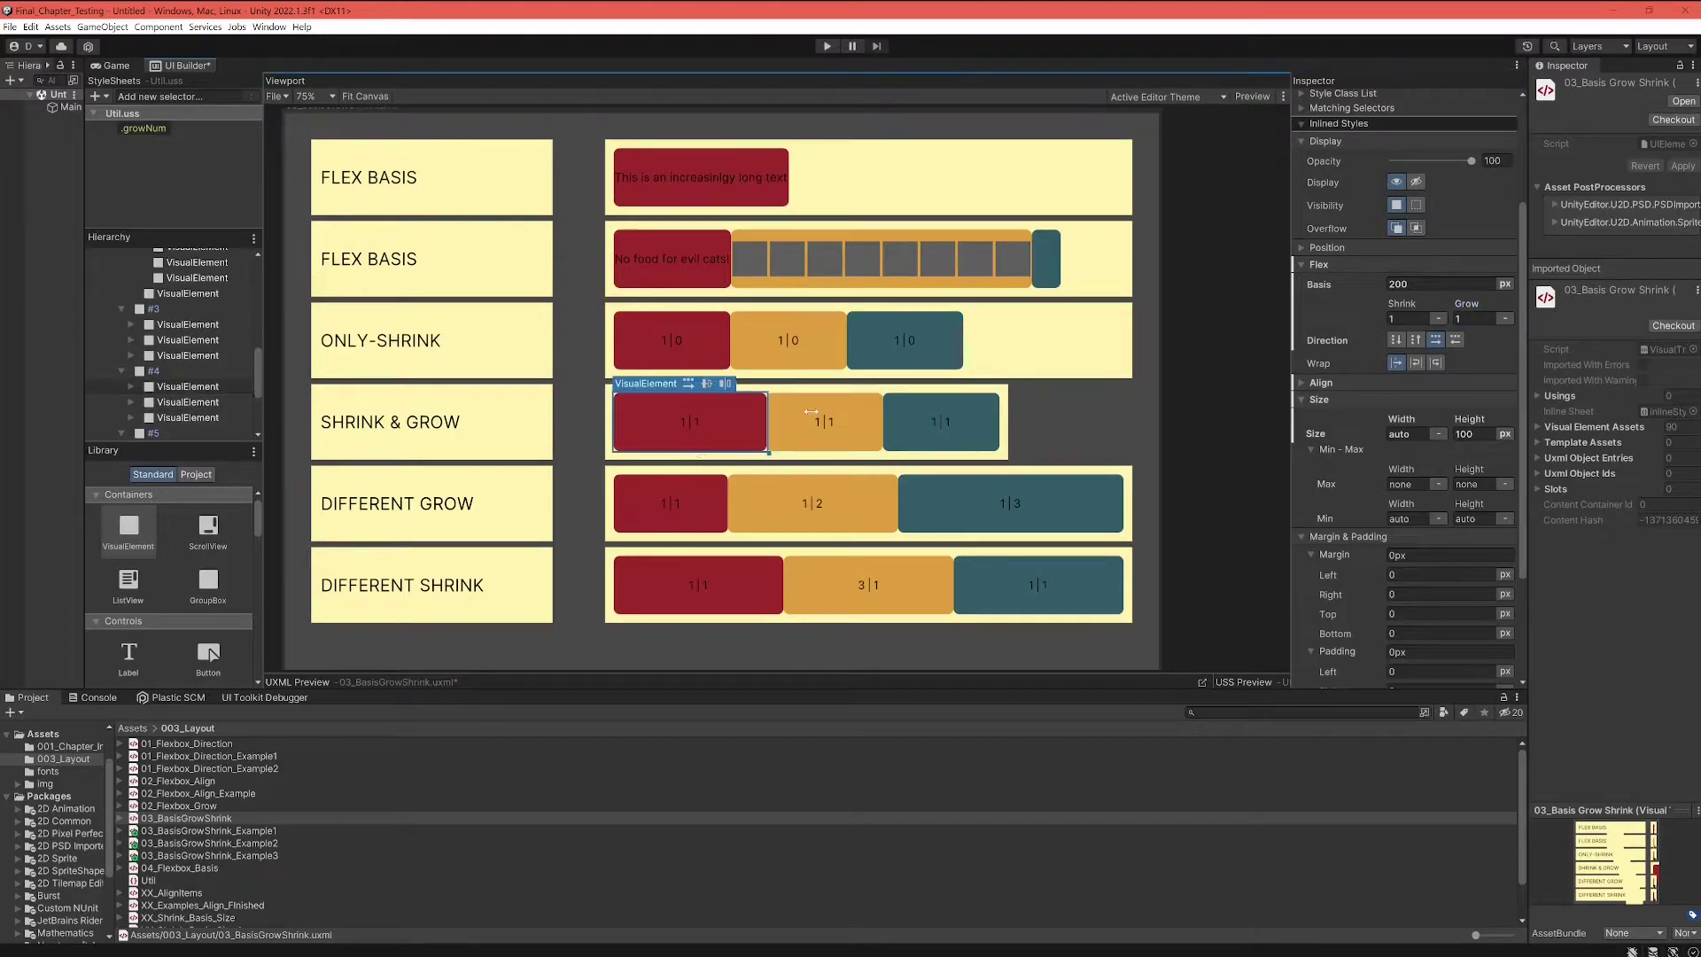
left_click(1469, 317)
type("0")
key("Return")
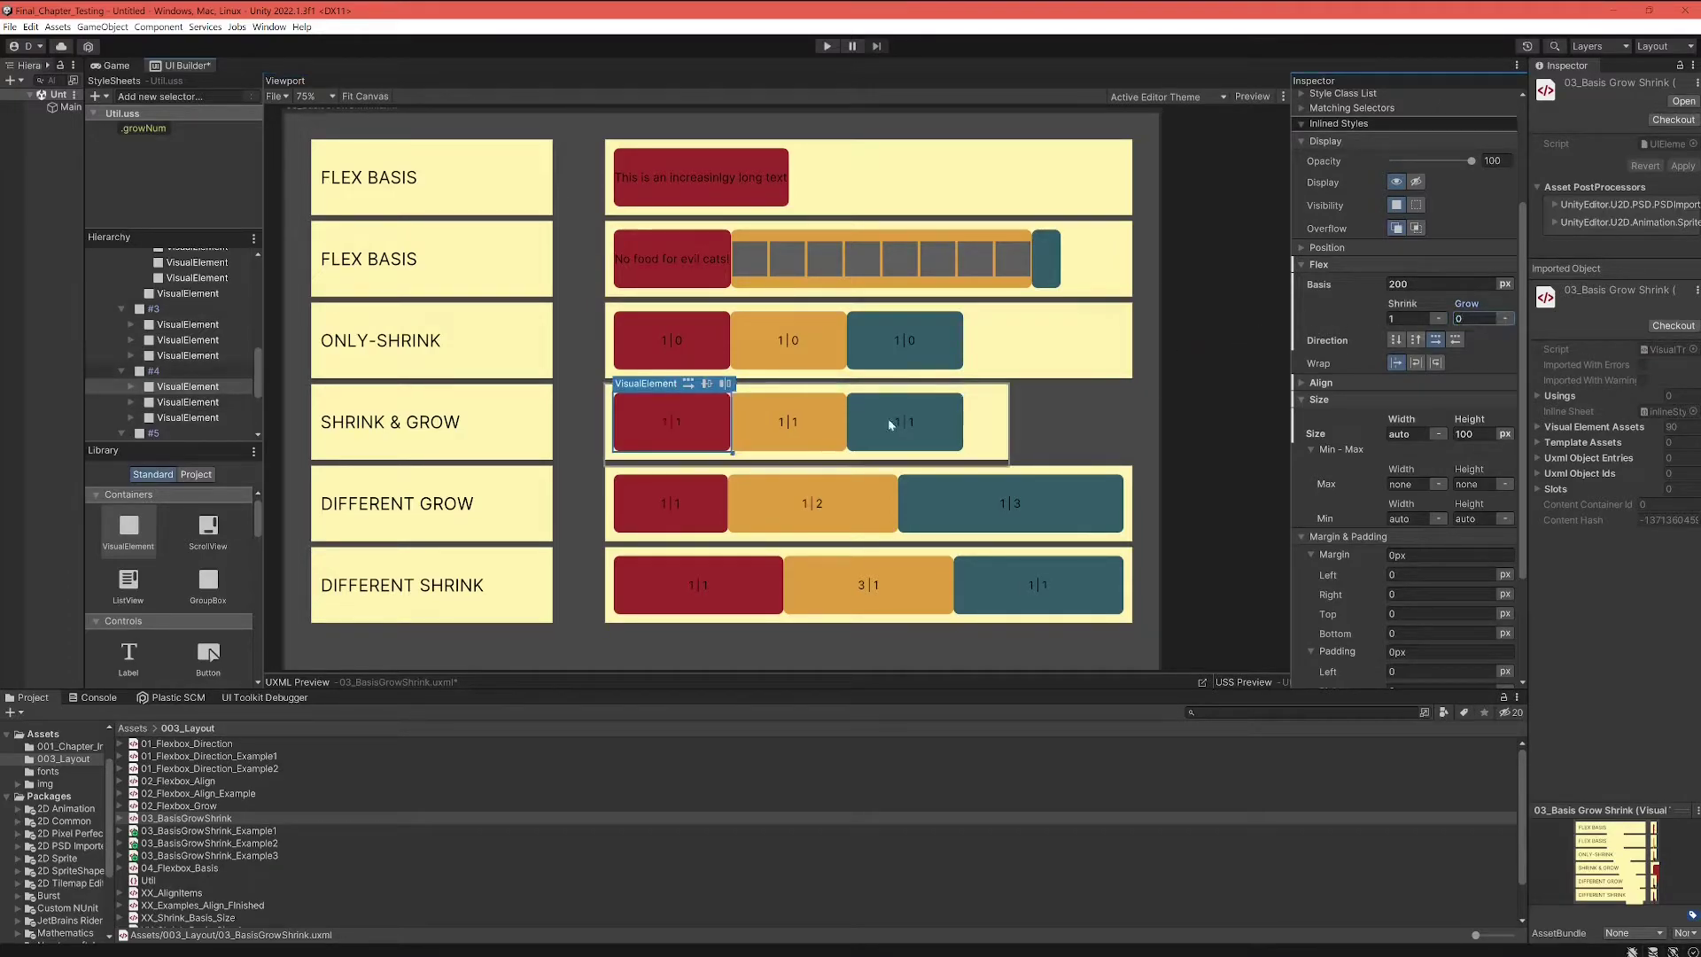
left_click(933, 443)
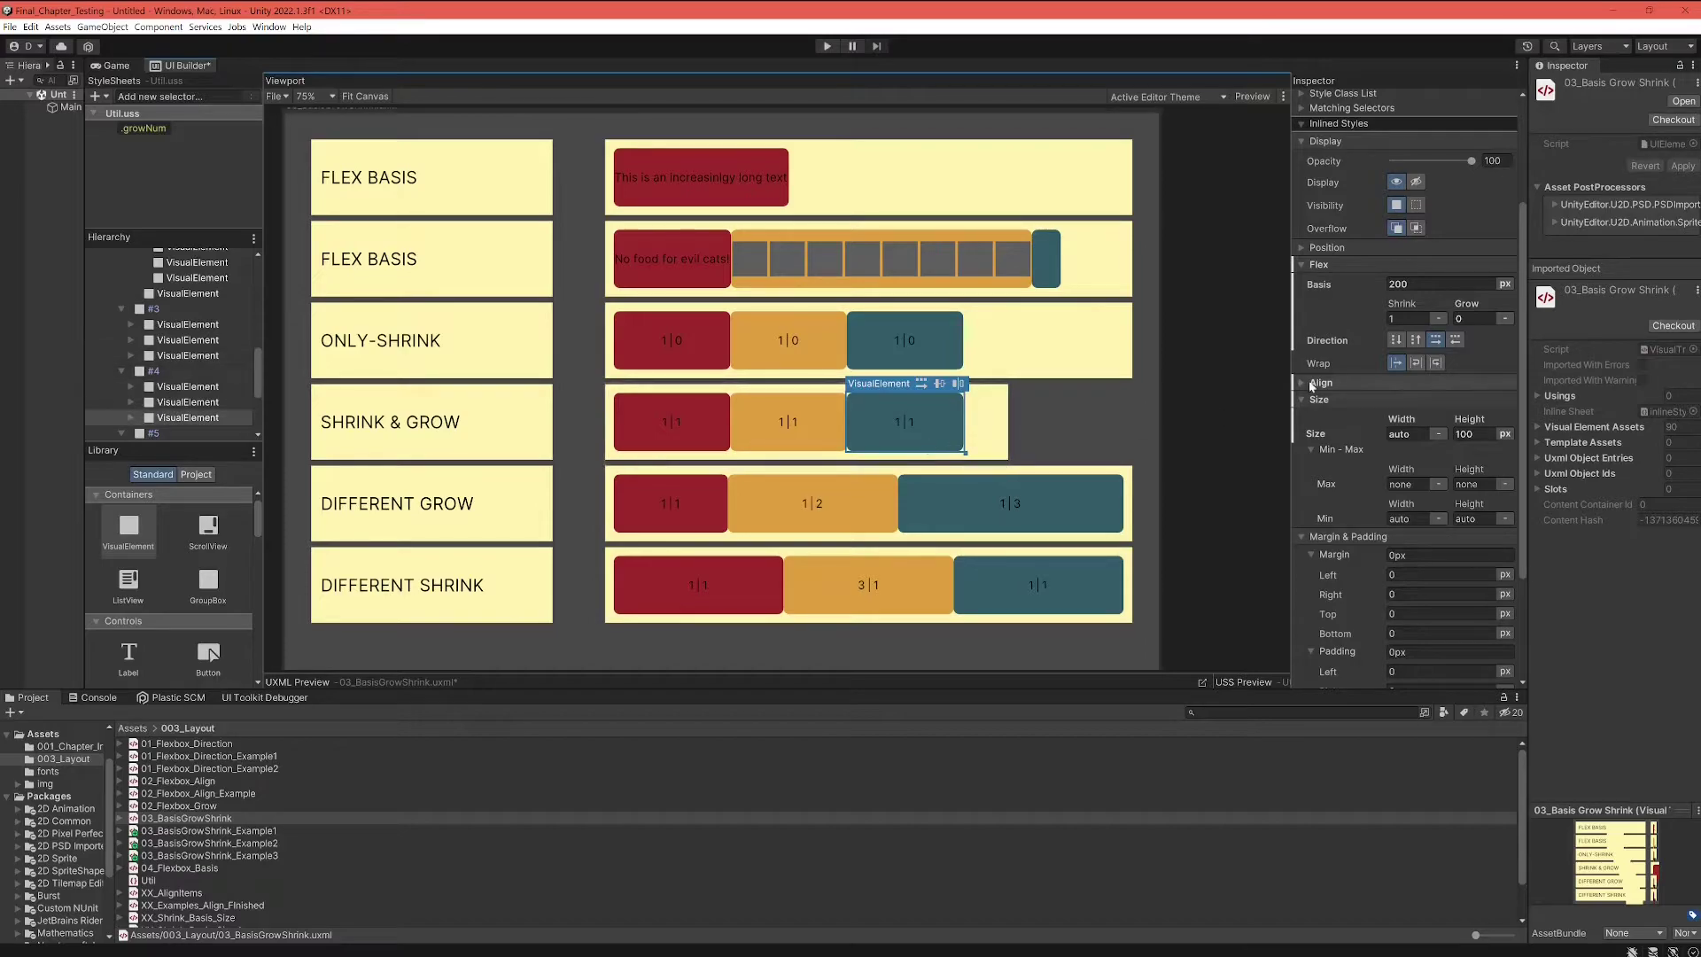
left_click(1459, 319)
type("1")
key("Return")
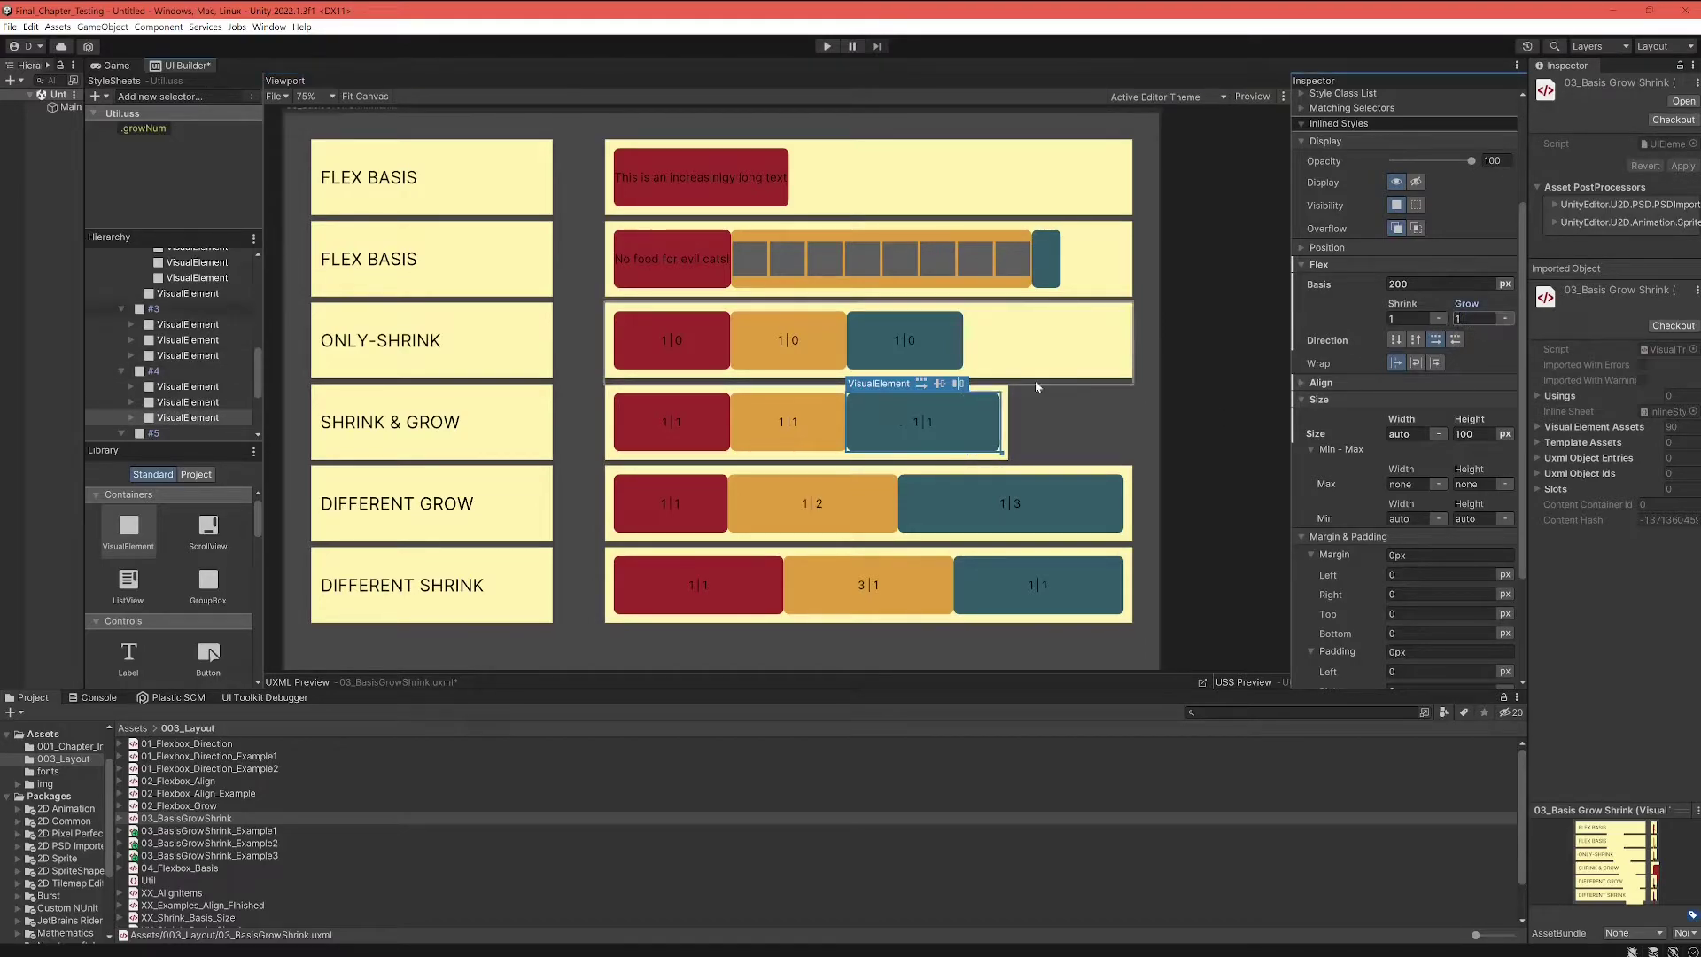
left_click(787, 422)
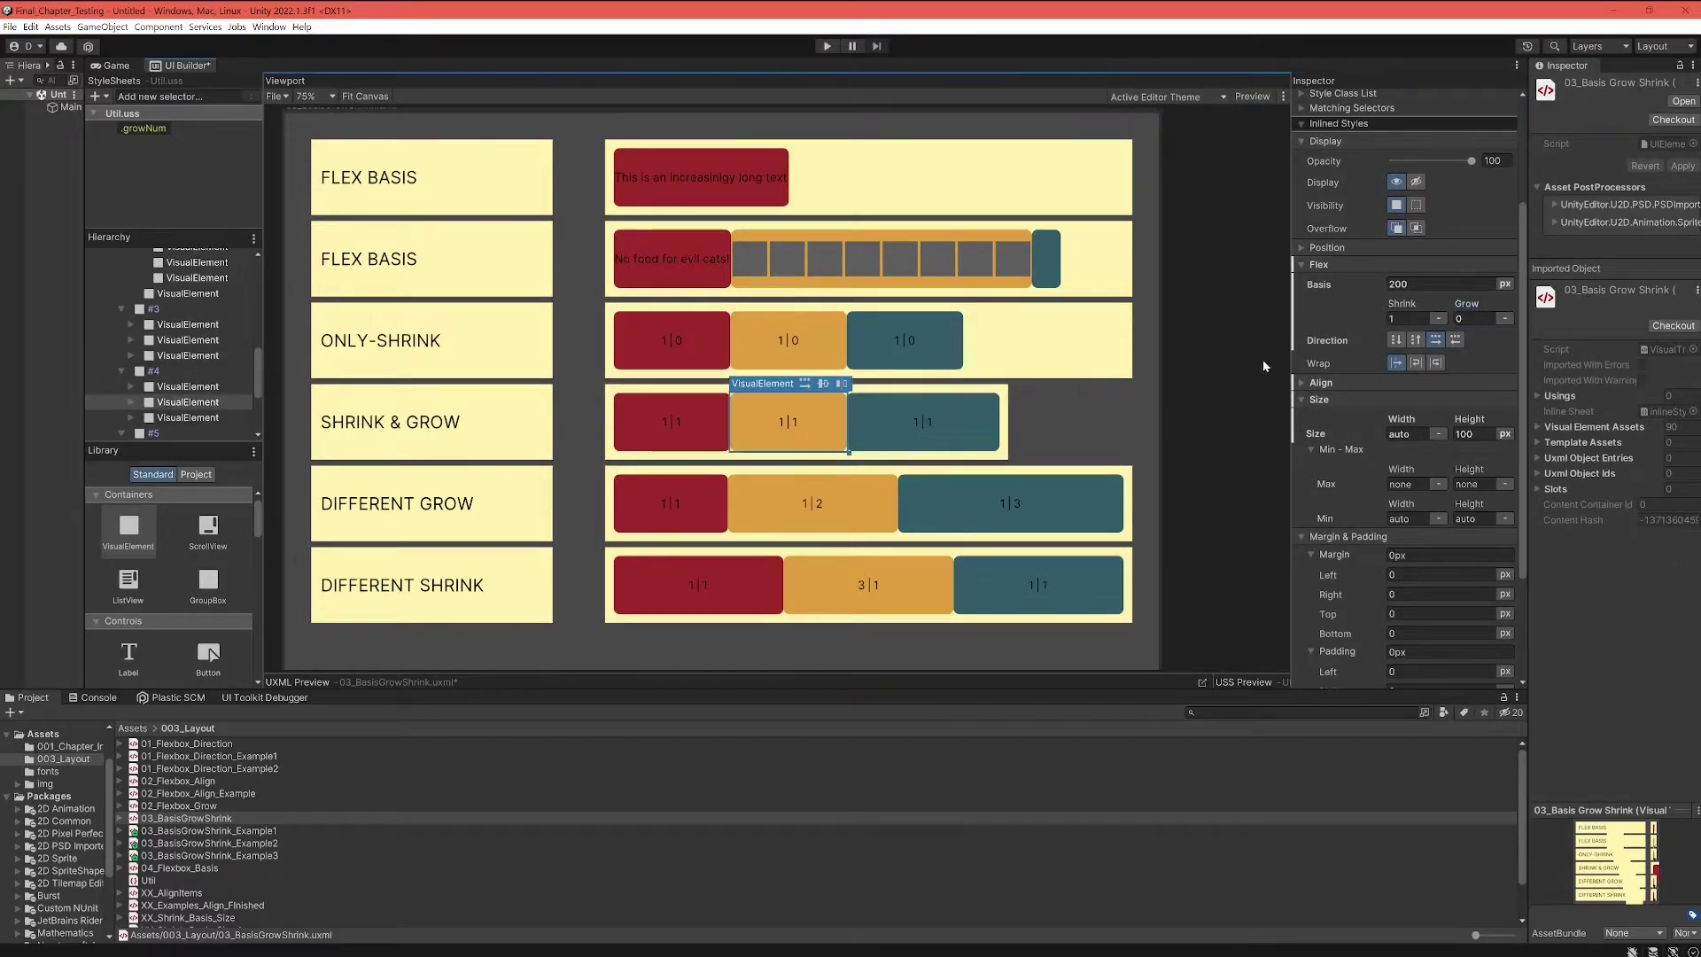
left_click(1469, 318)
type("1")
key("Return")
left_click(714, 449)
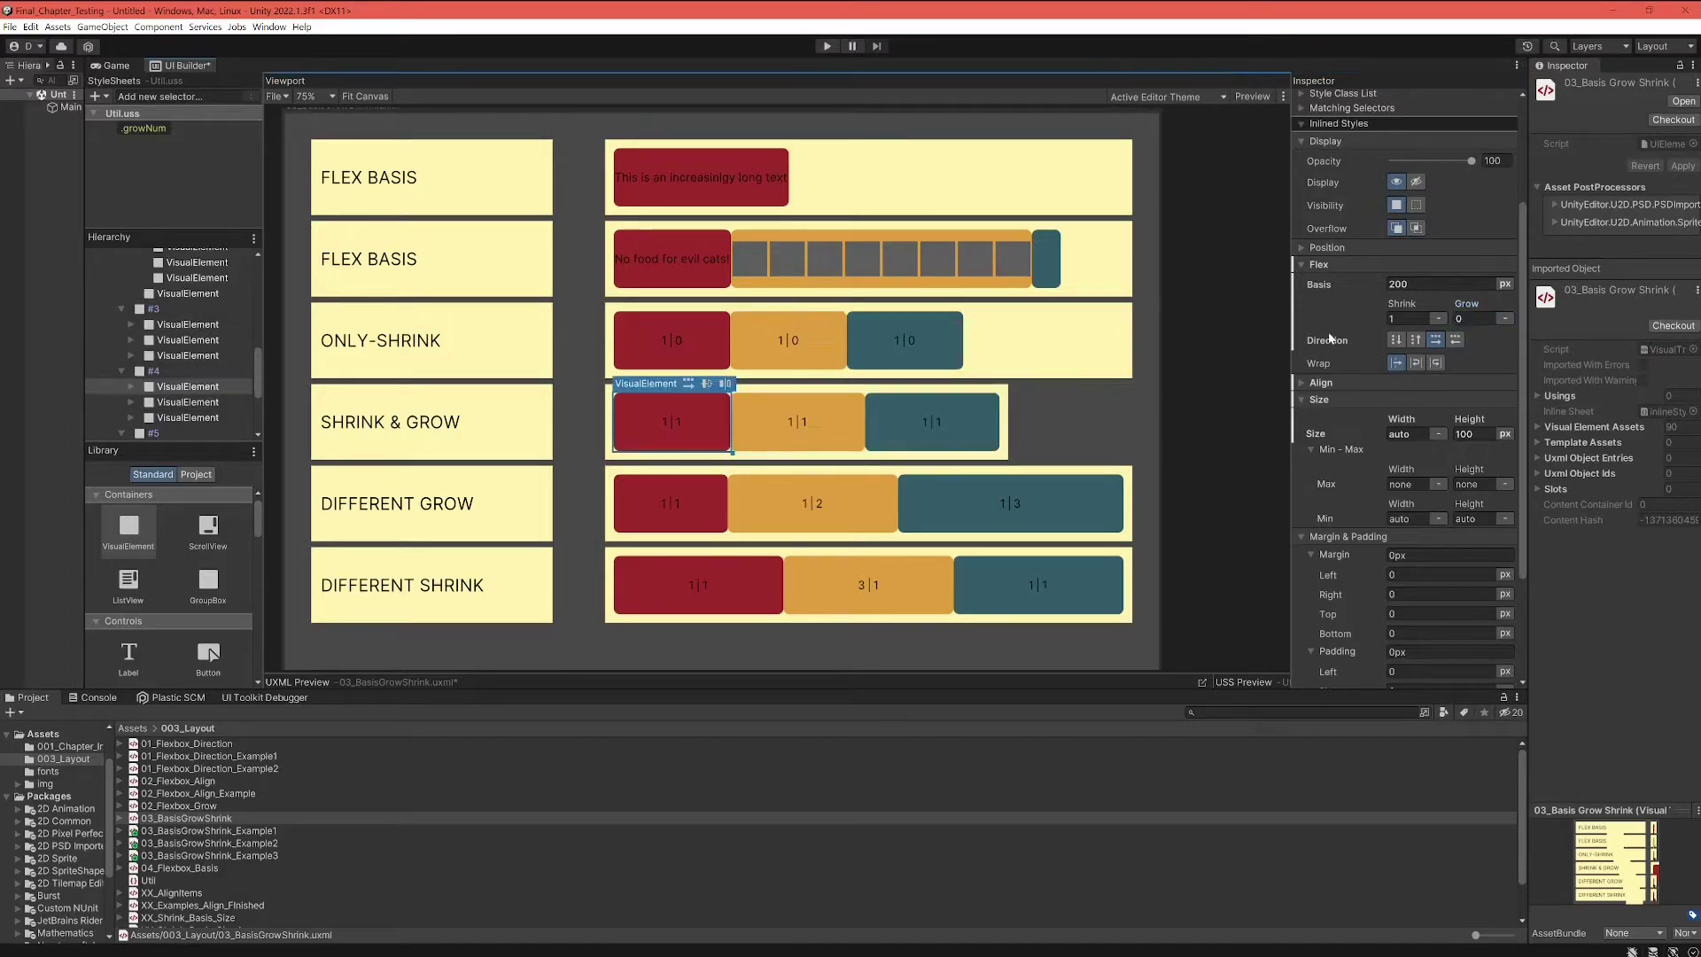
left_click(1469, 319)
type("1")
key("Return")
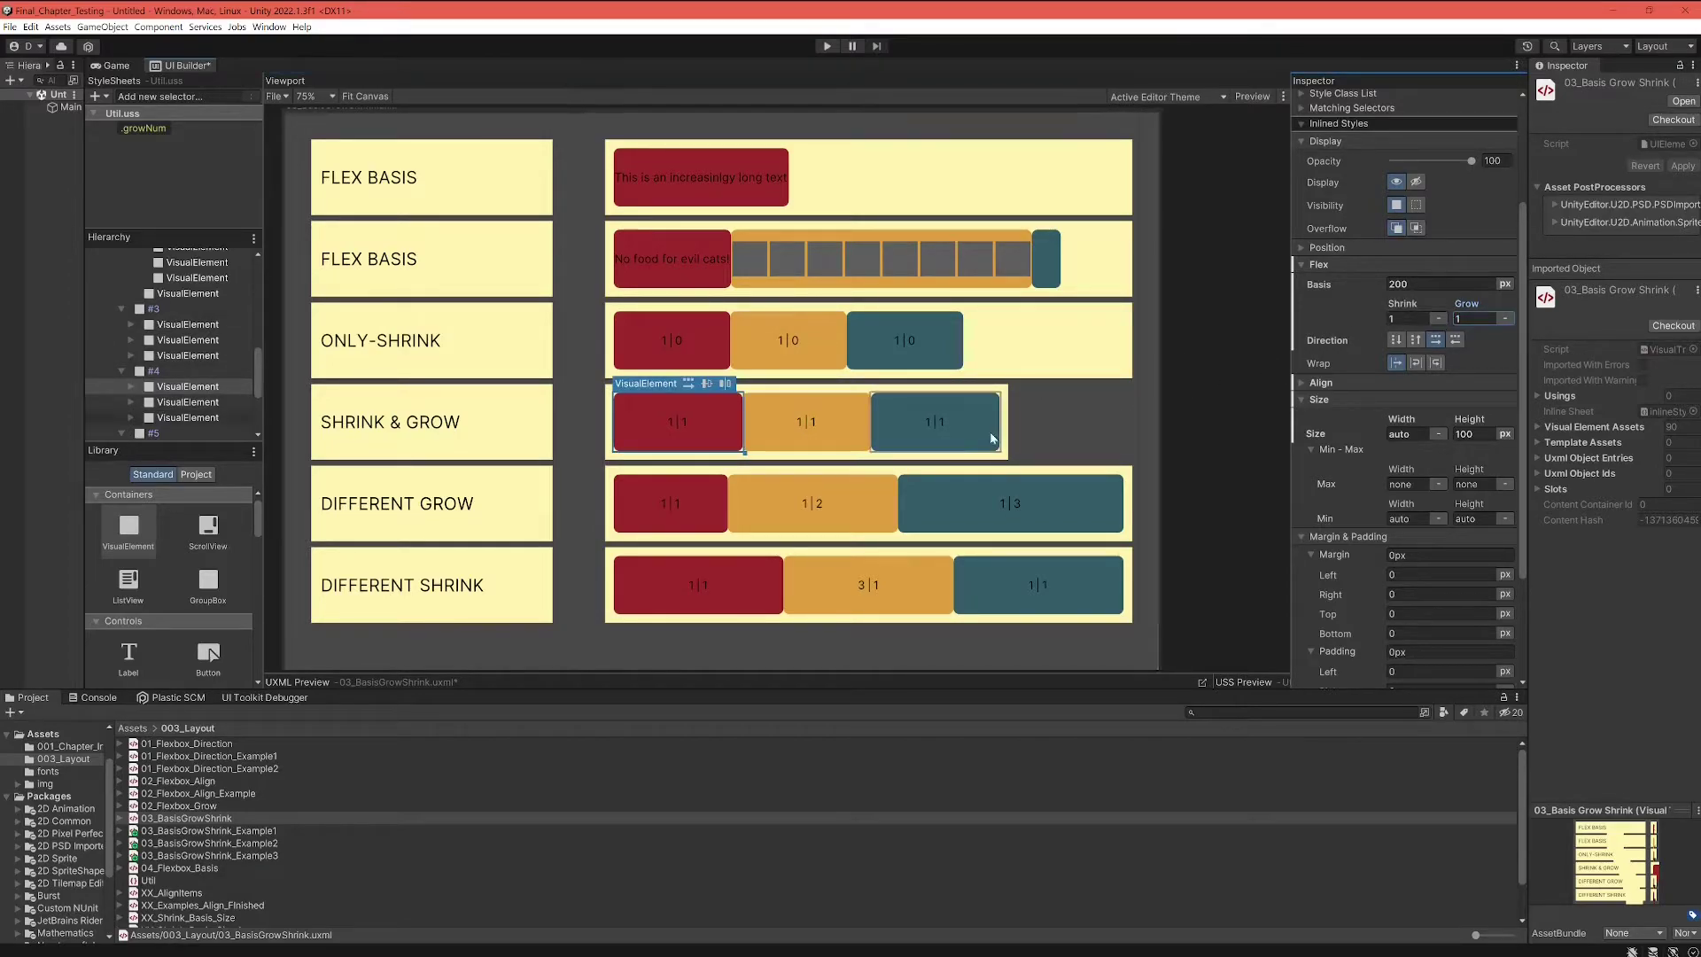
left_click(1007, 433)
Narrow the Shrink & Grow row to about 615 px and set the teal box's Flex Shrink to 1.
left_click_drag(1008, 435, 972, 434)
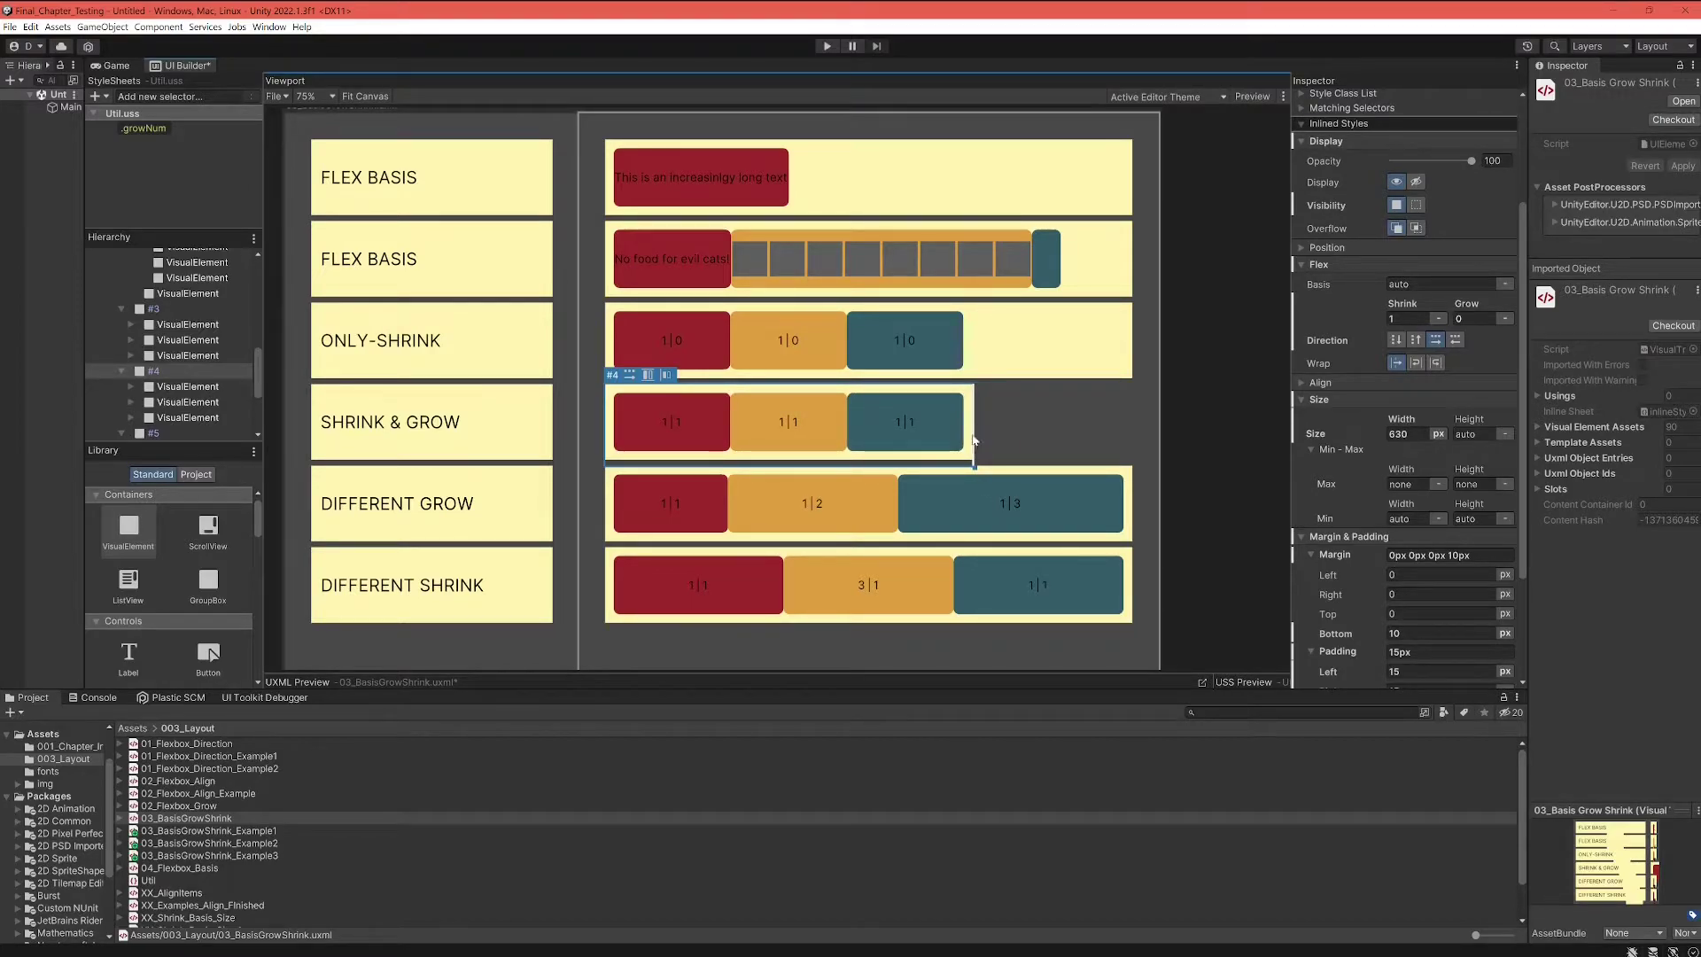
left_click_drag(974, 440, 864, 432)
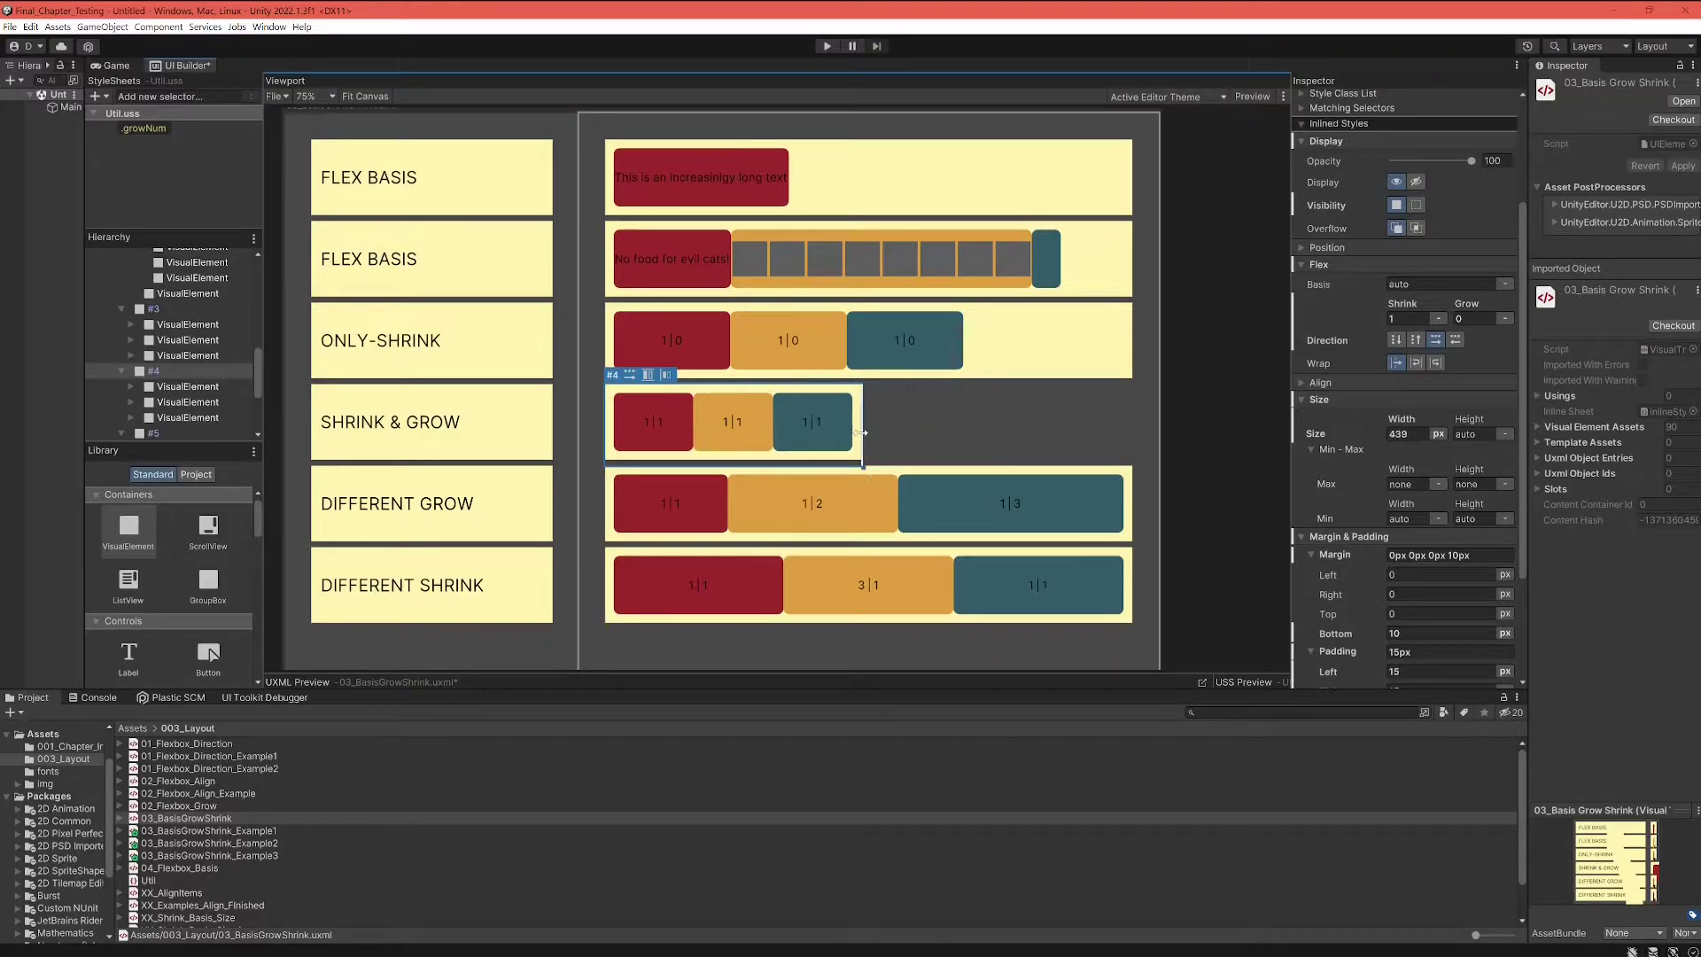
left_click(813, 423)
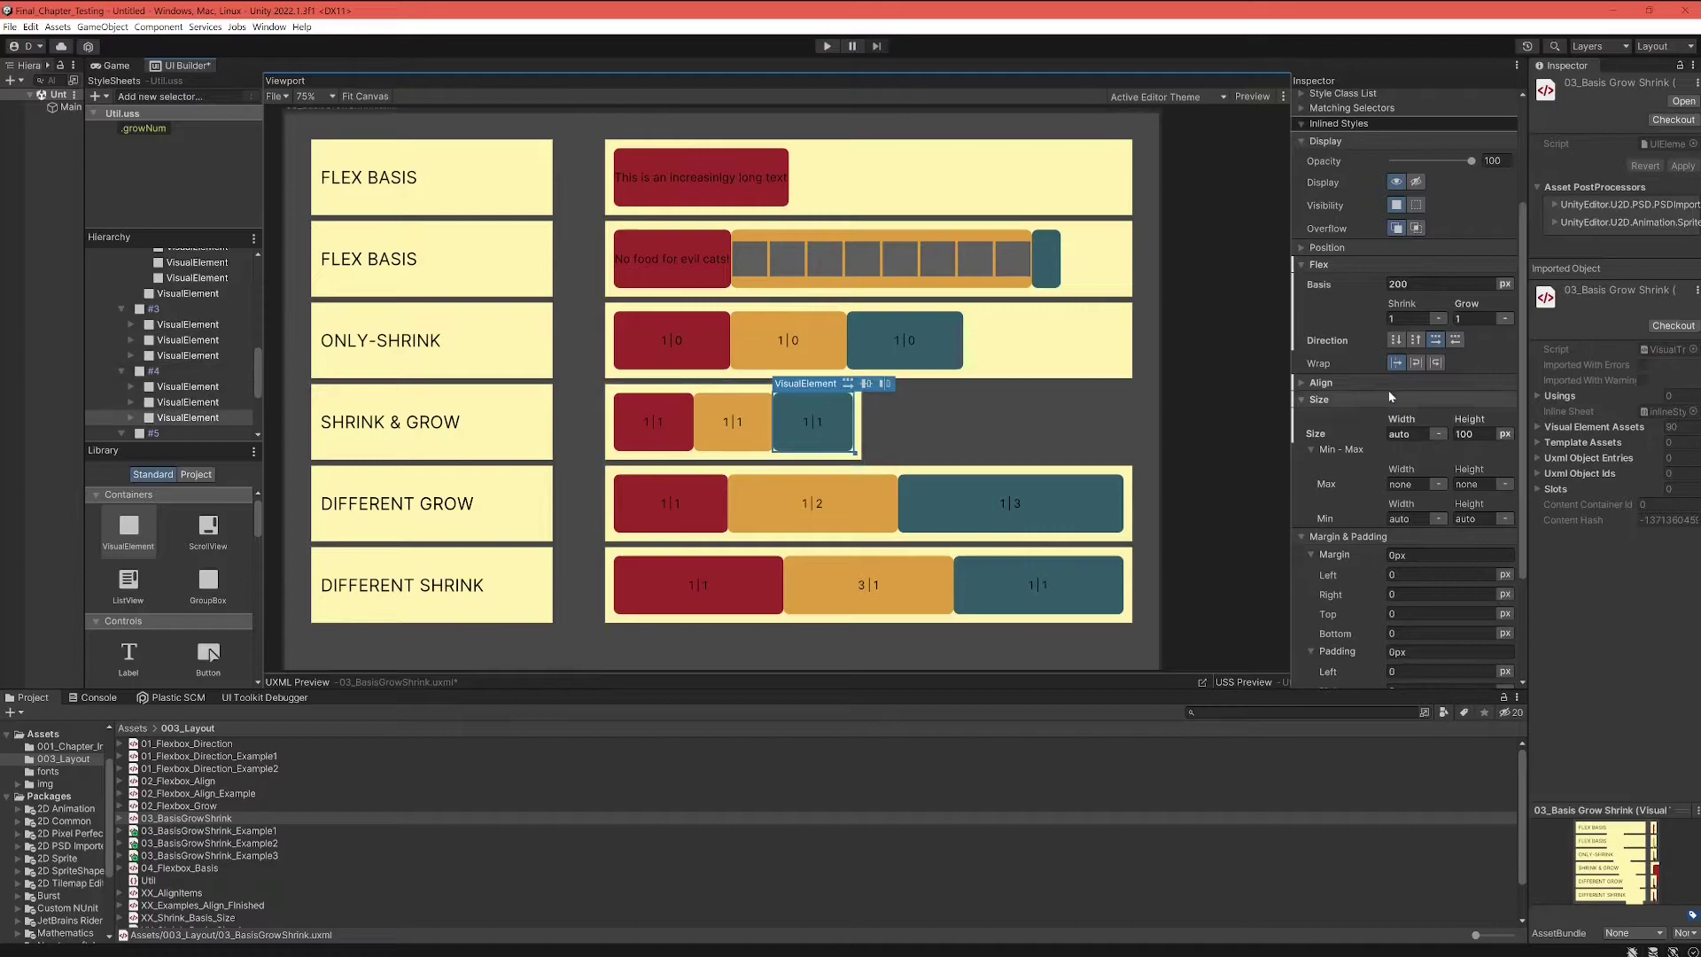
left_click(1403, 319)
type("0")
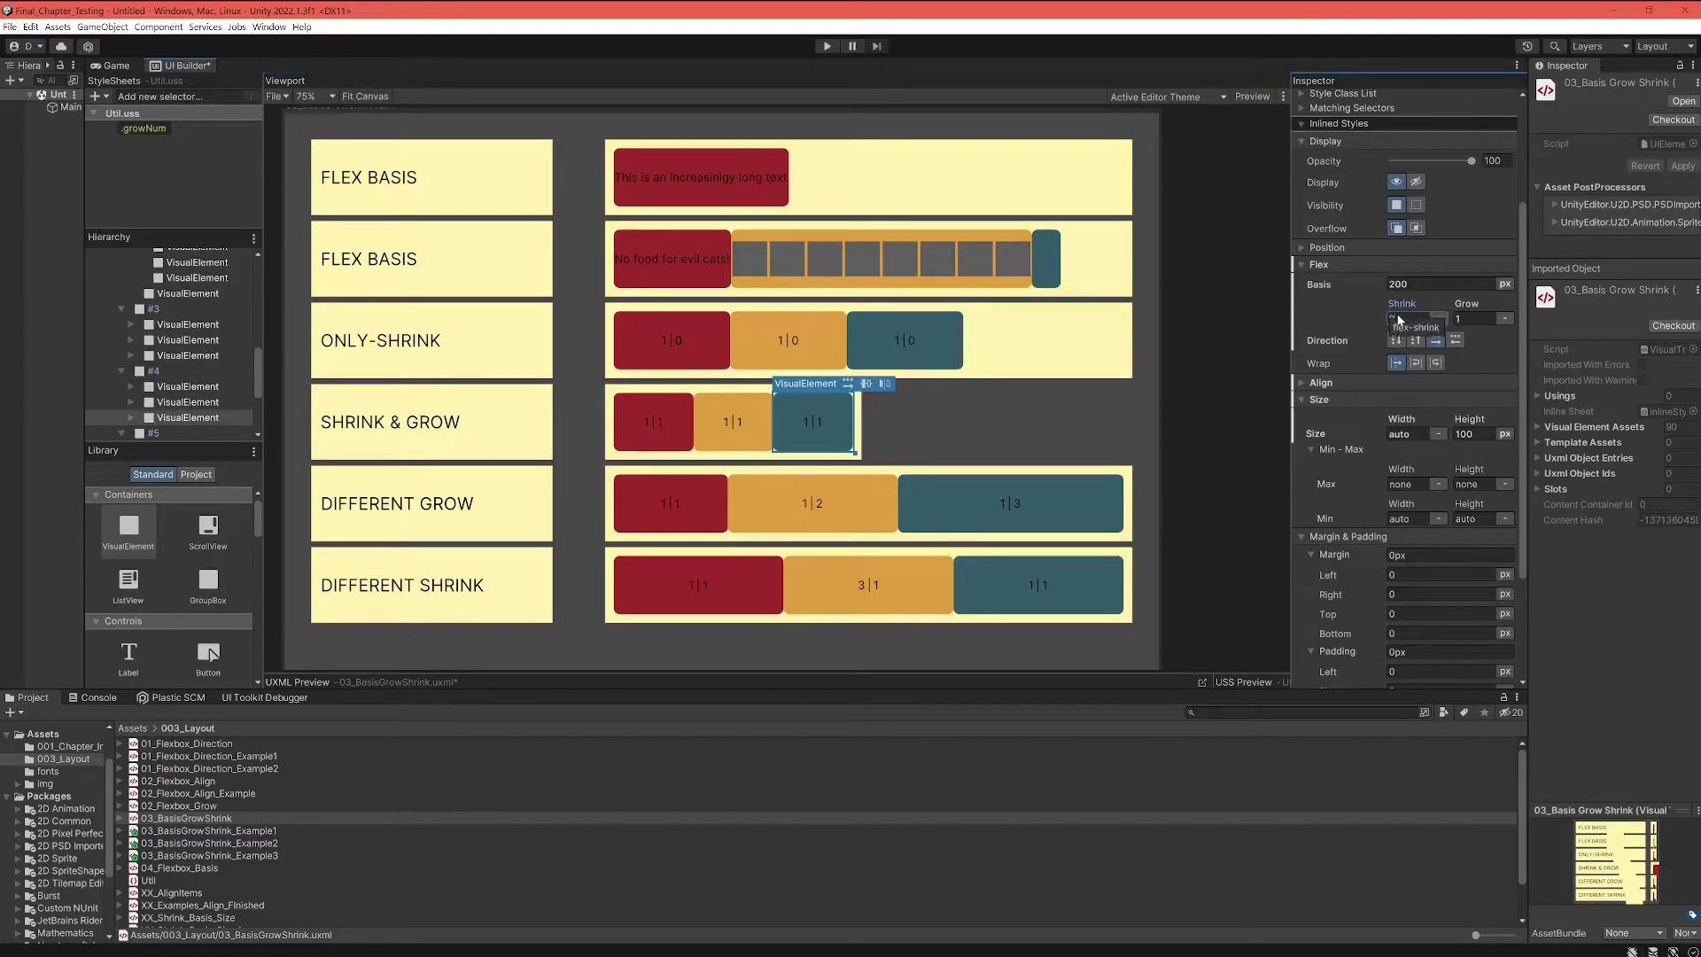
key("Return")
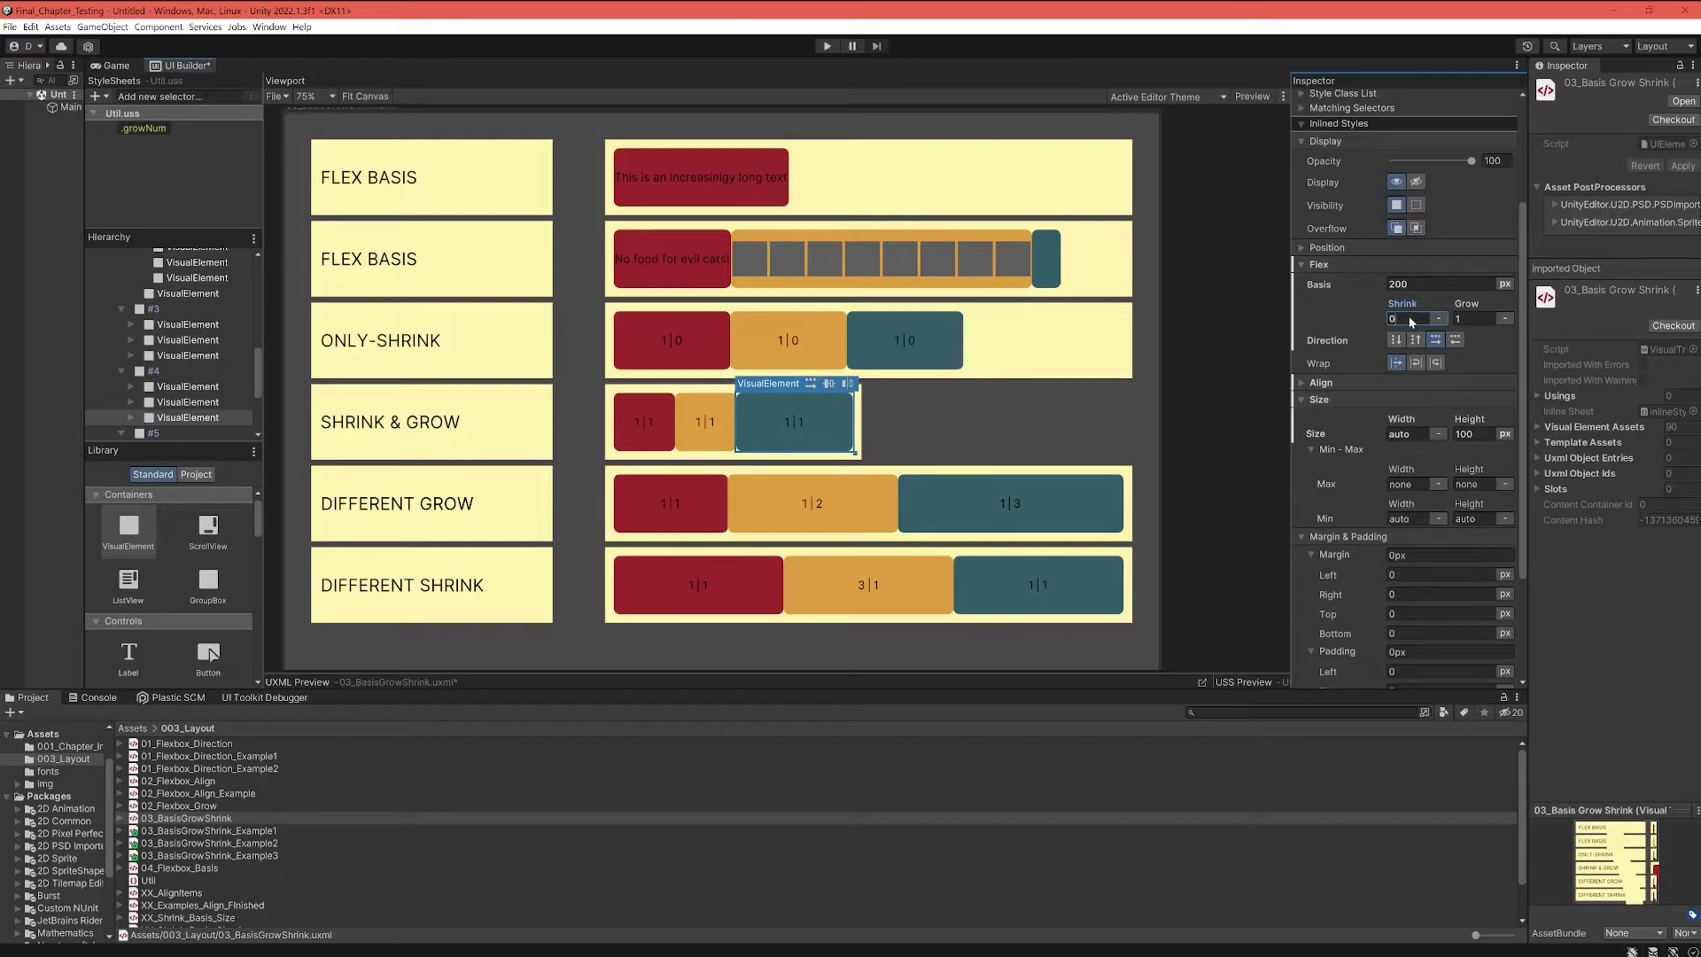
type("1")
key("Return")
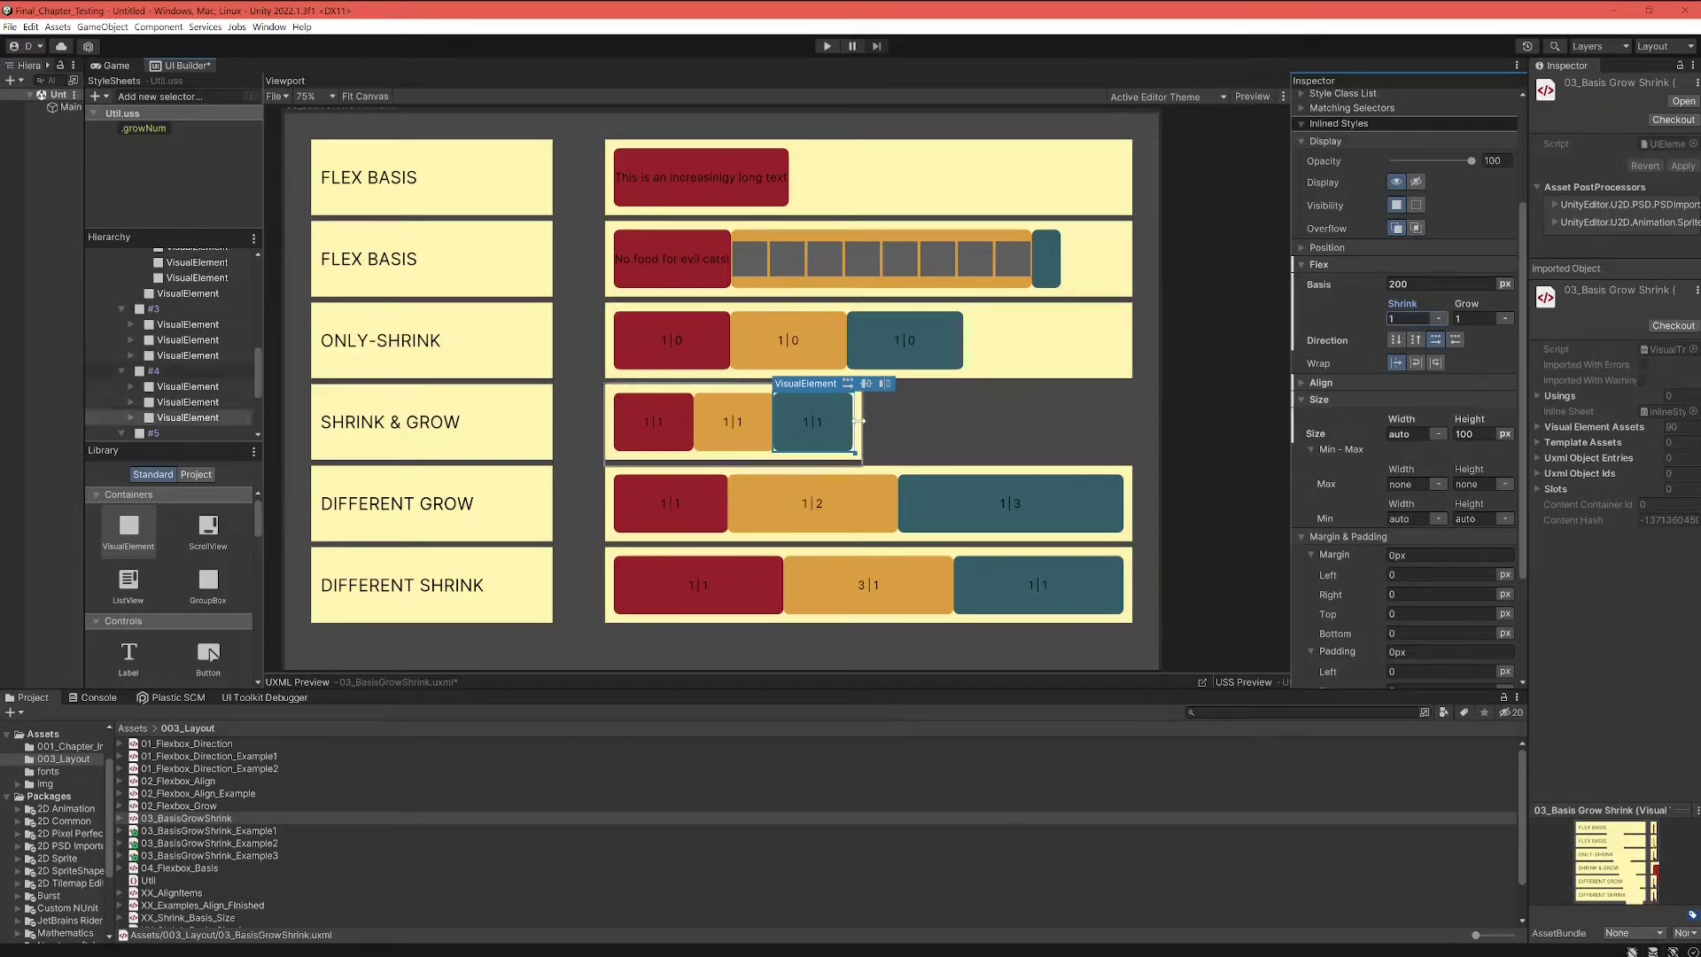
left_click(856, 433)
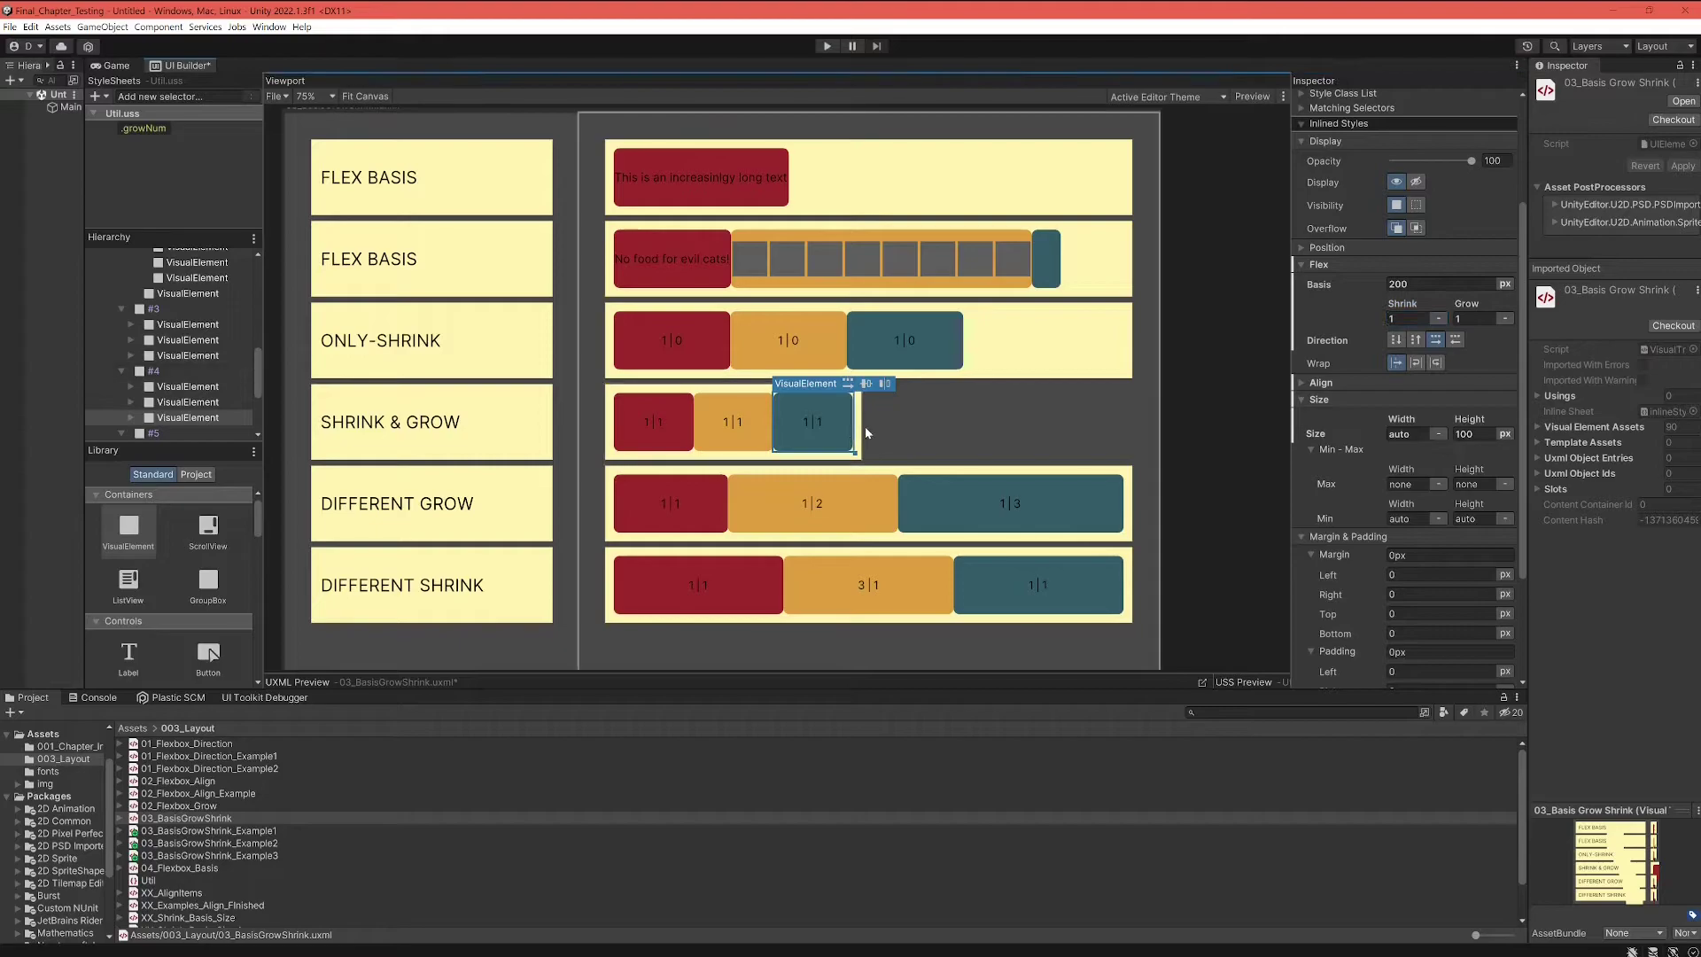
Widen the Shrink & Grow row to about 816 px, then narrow it to about 558 px.
left_click(747, 459)
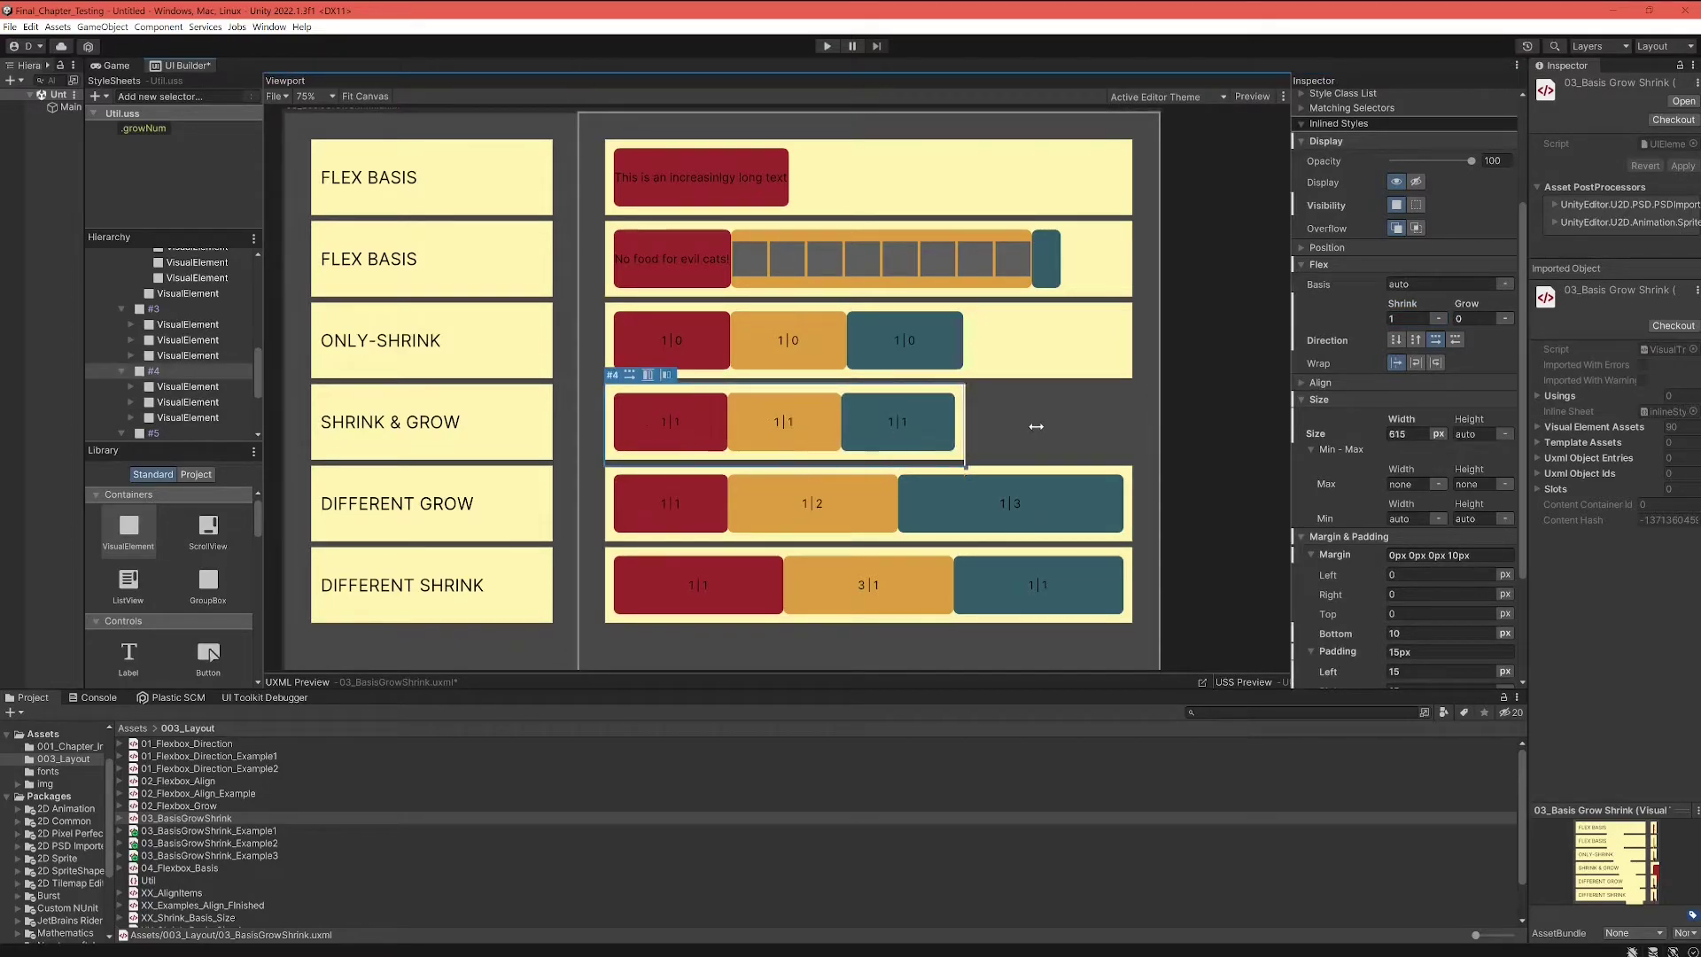
mouse_move(858, 426)
left_mouse_down()
mouse_move(1100, 427)
mouse_move(1064, 426)
left_mouse_up()
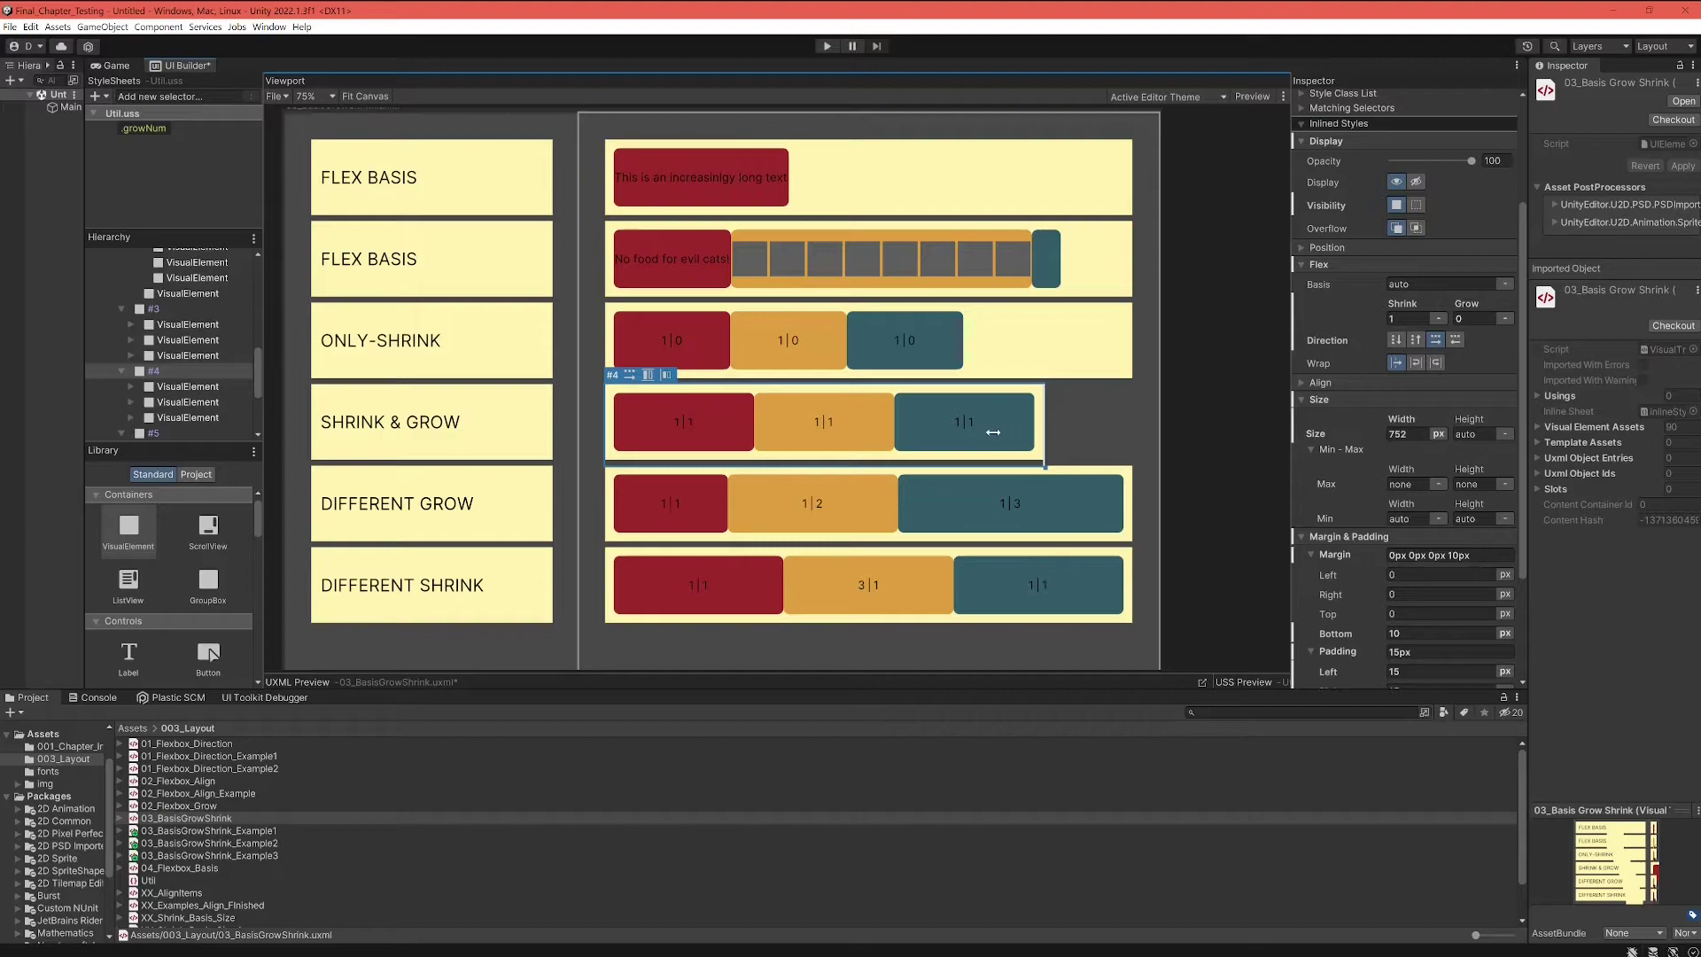
mouse_move(993, 432)
left_mouse_down()
mouse_move(1083, 427)
mouse_move(1017, 428)
left_mouse_up()
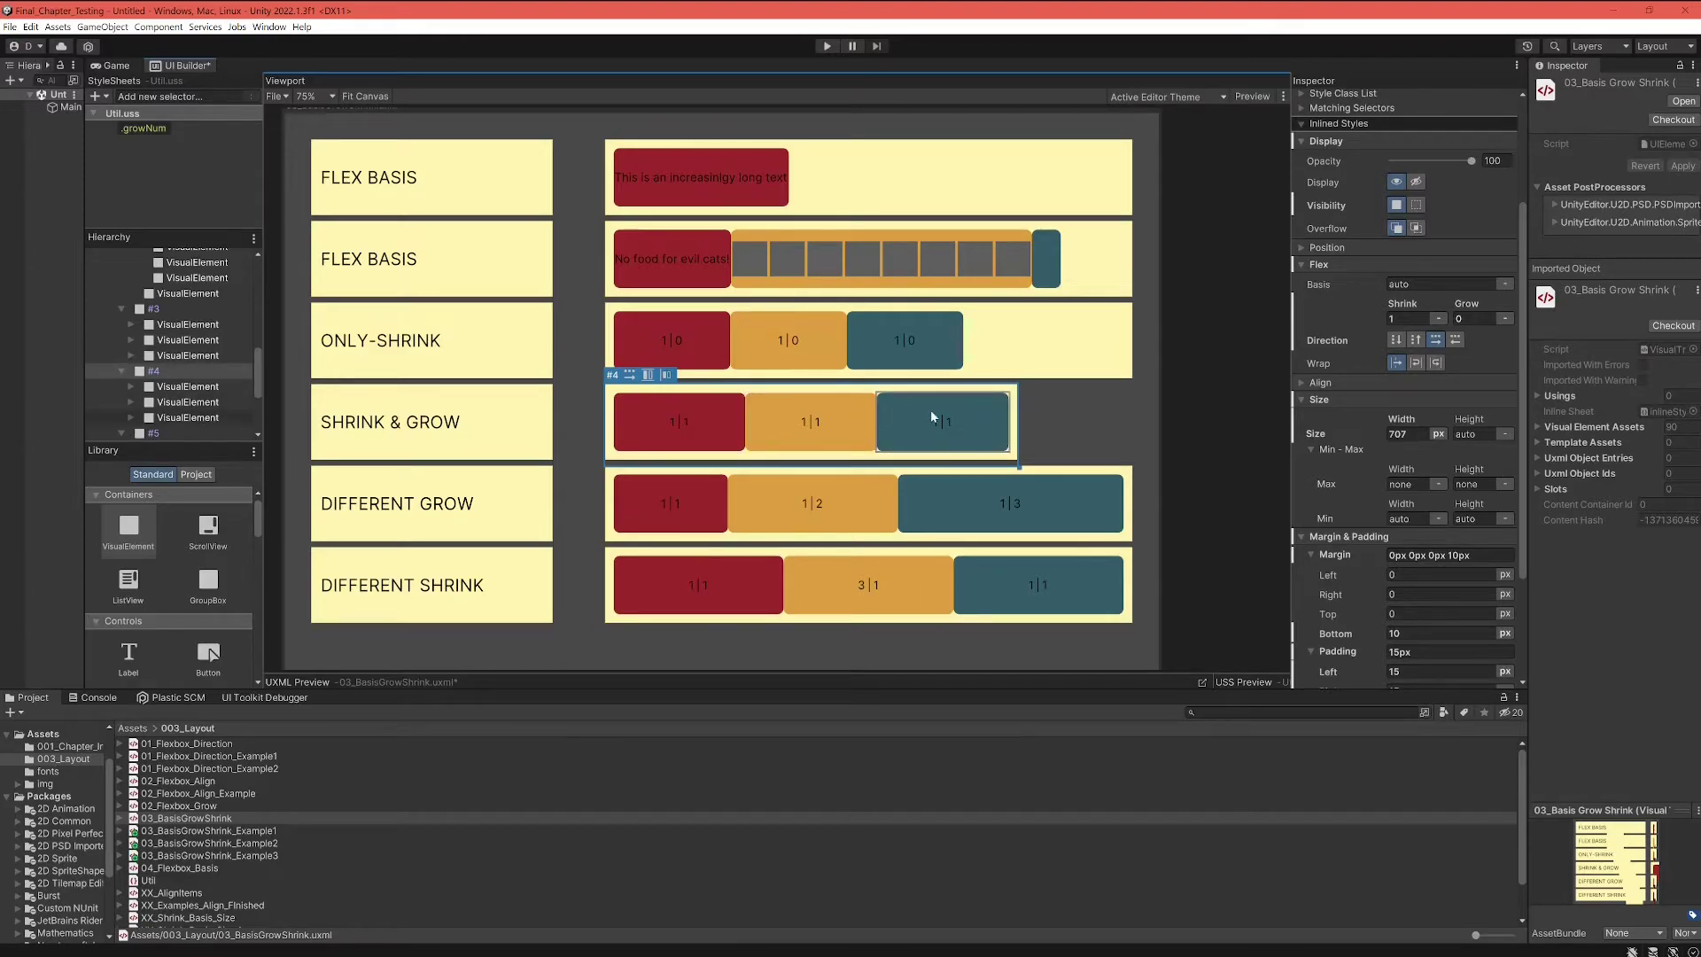
left_click_drag(1018, 422, 974, 420)
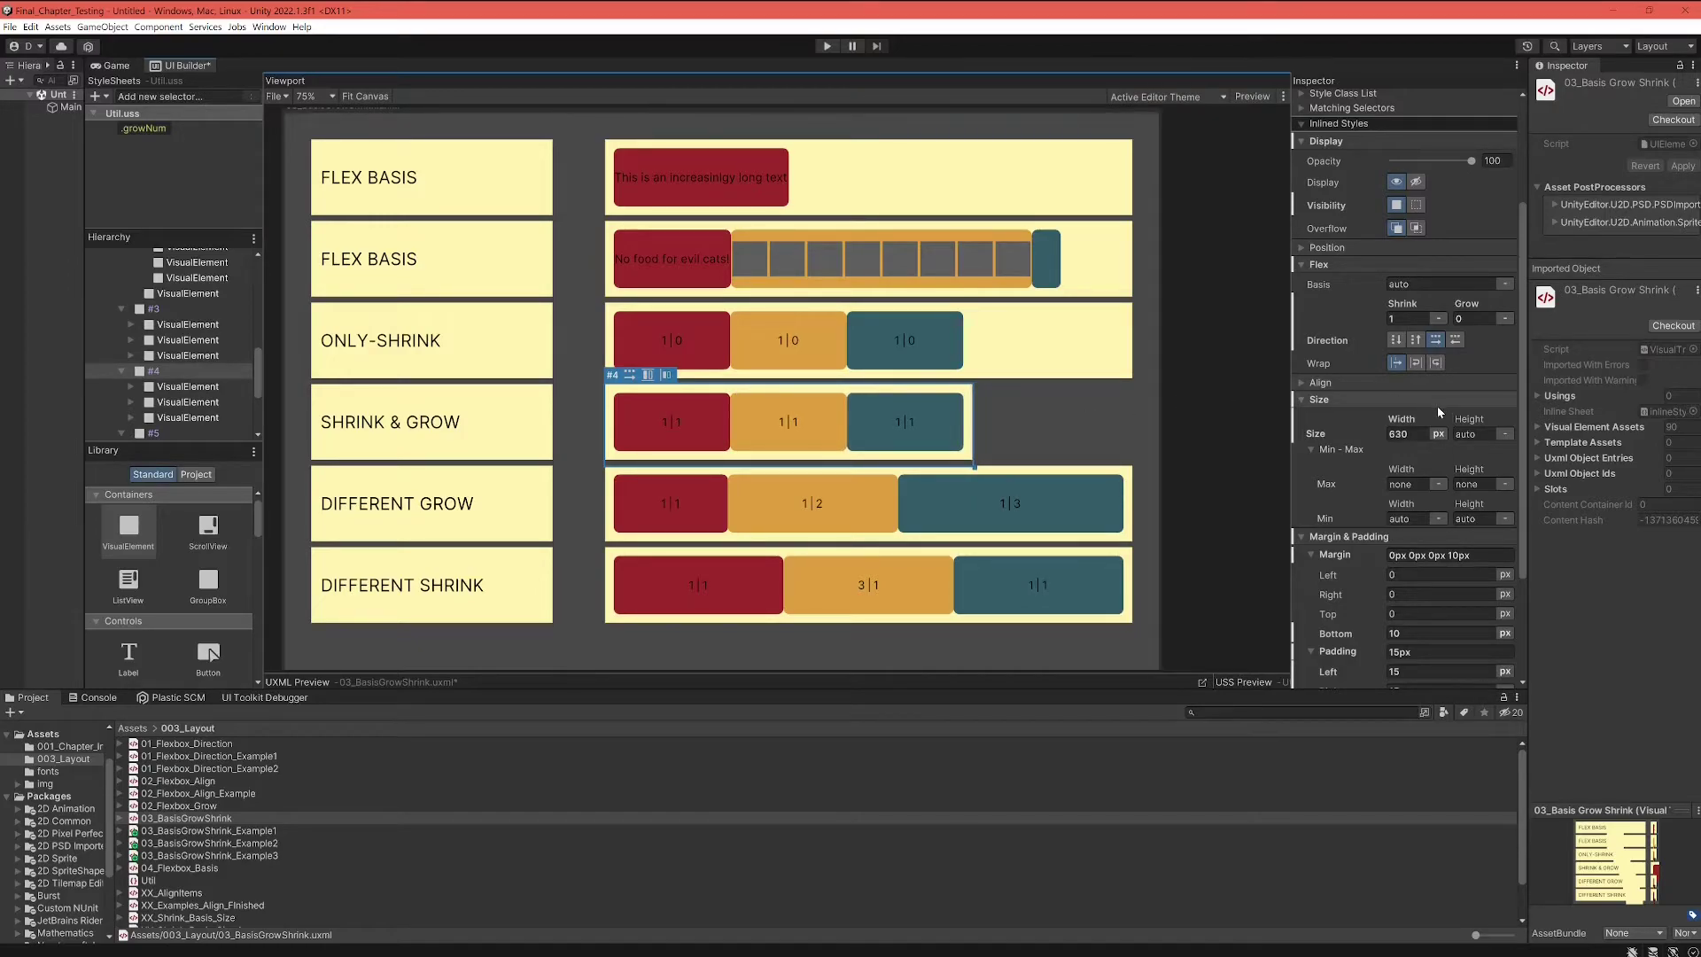
left_click(924, 422)
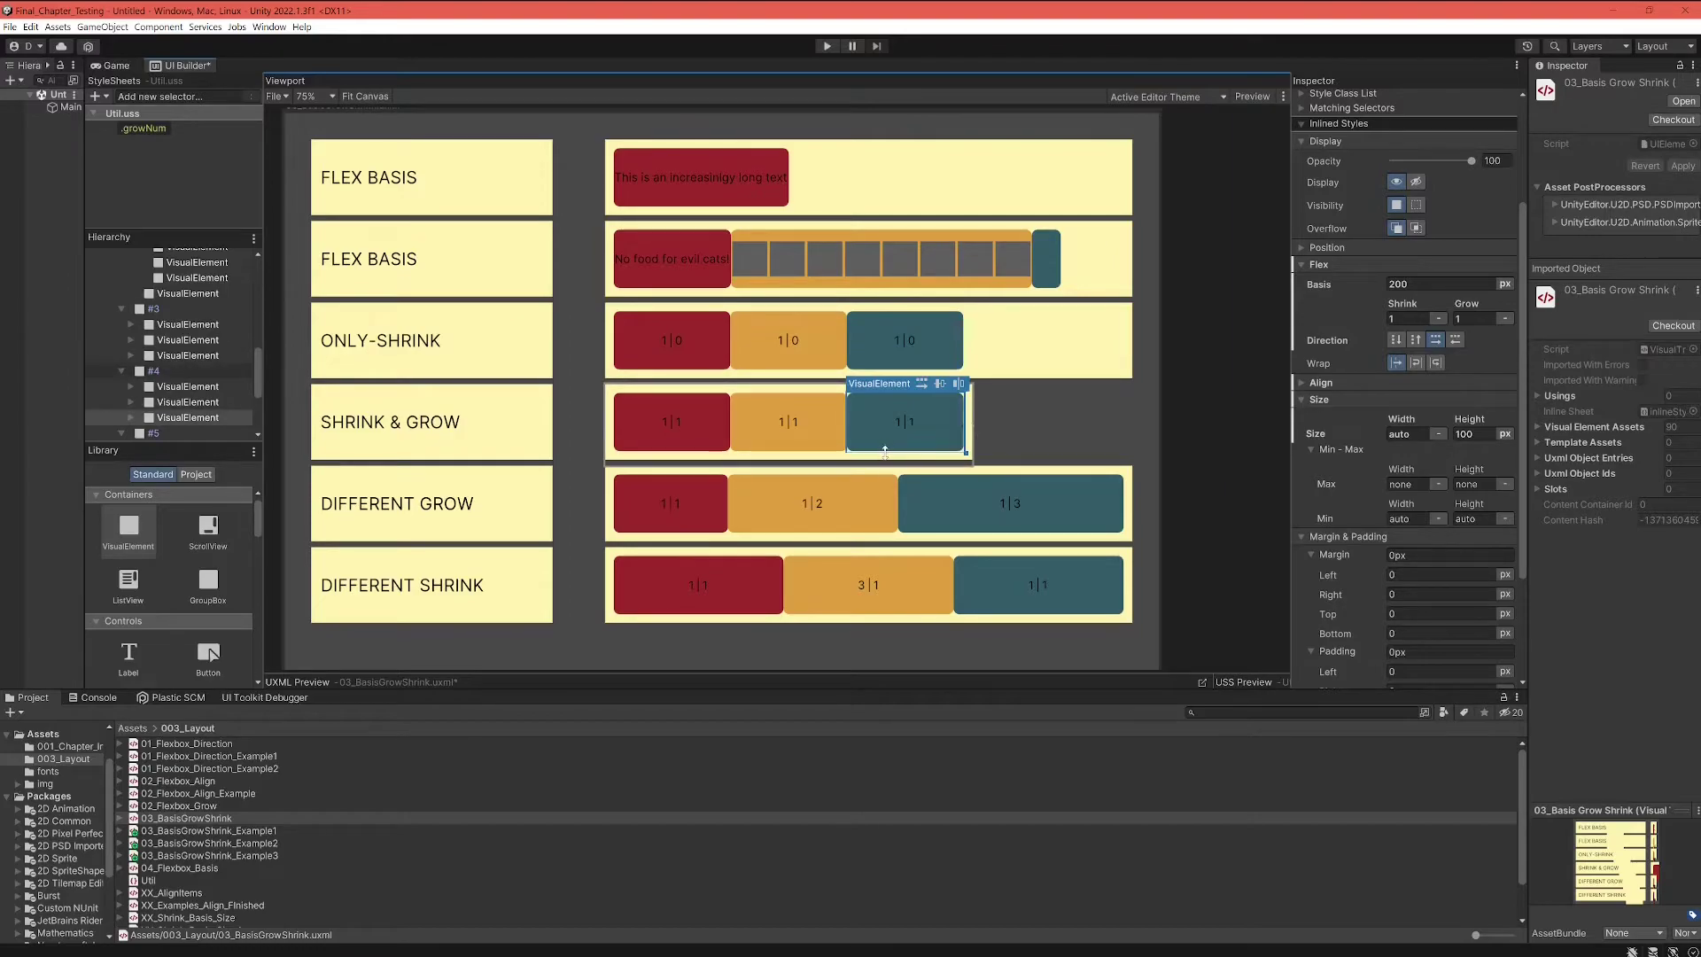
left_click(971, 428)
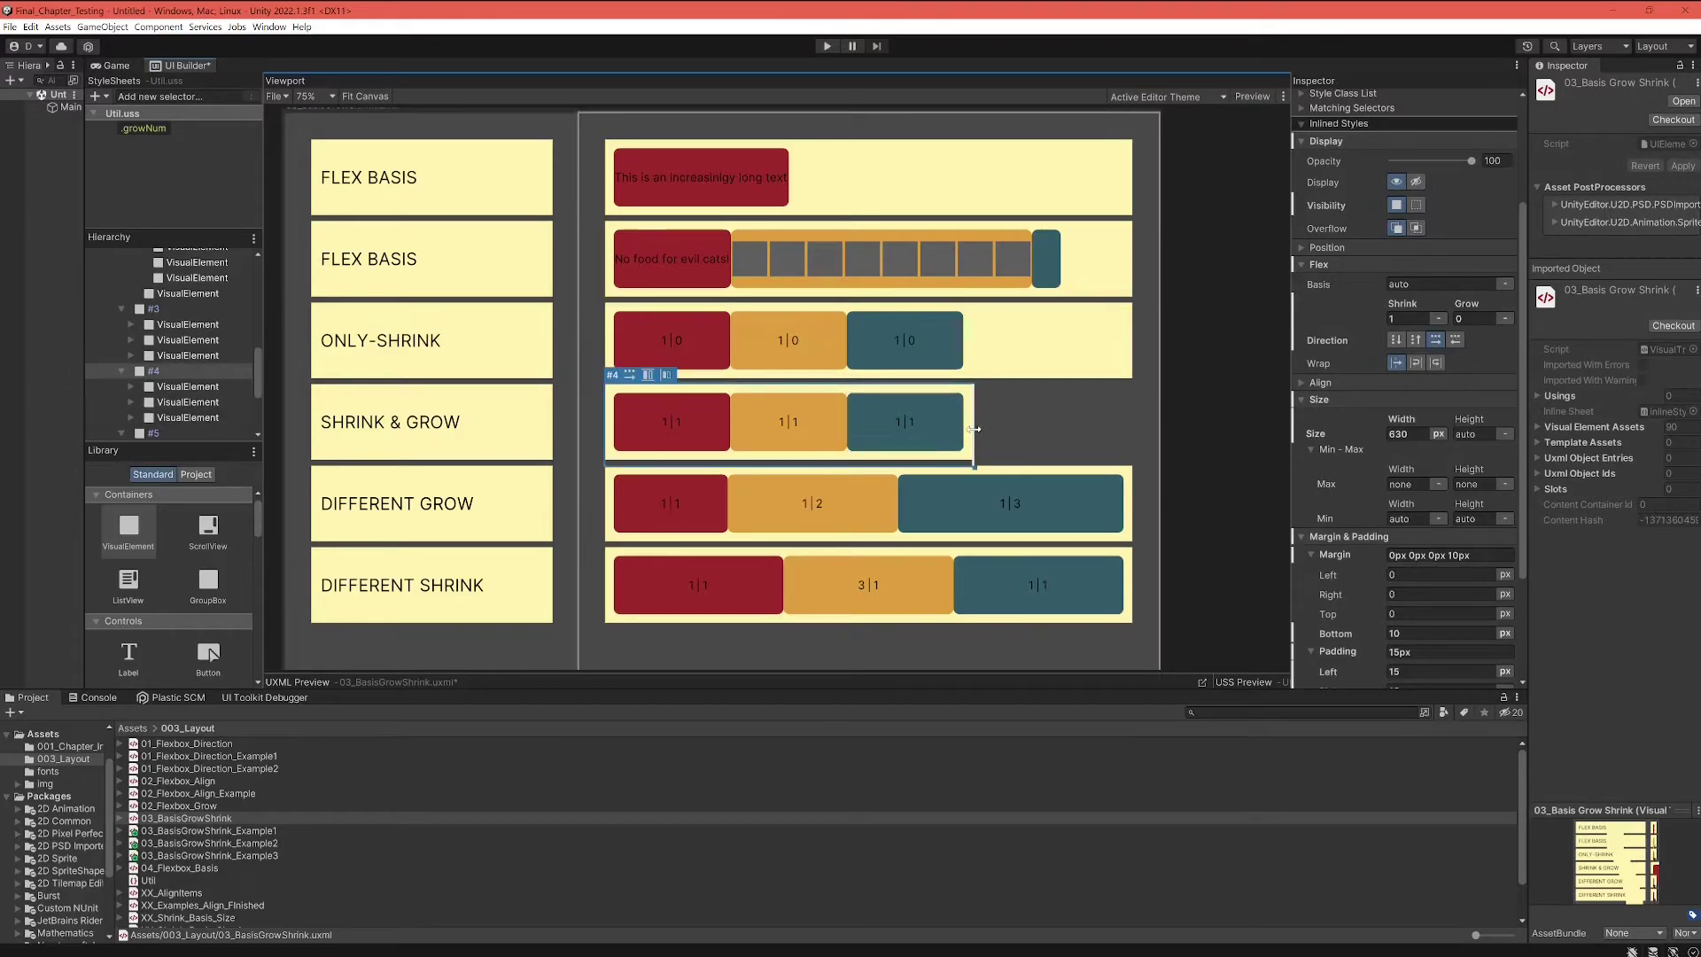
mouse_move(974, 428)
left_mouse_down()
mouse_move(903, 430)
mouse_move(1213, 446)
left_mouse_up()
Set the #4 container's Width to auto and the orange middle box's Flex Grow to 0.
left_click(1402, 433)
type("au")
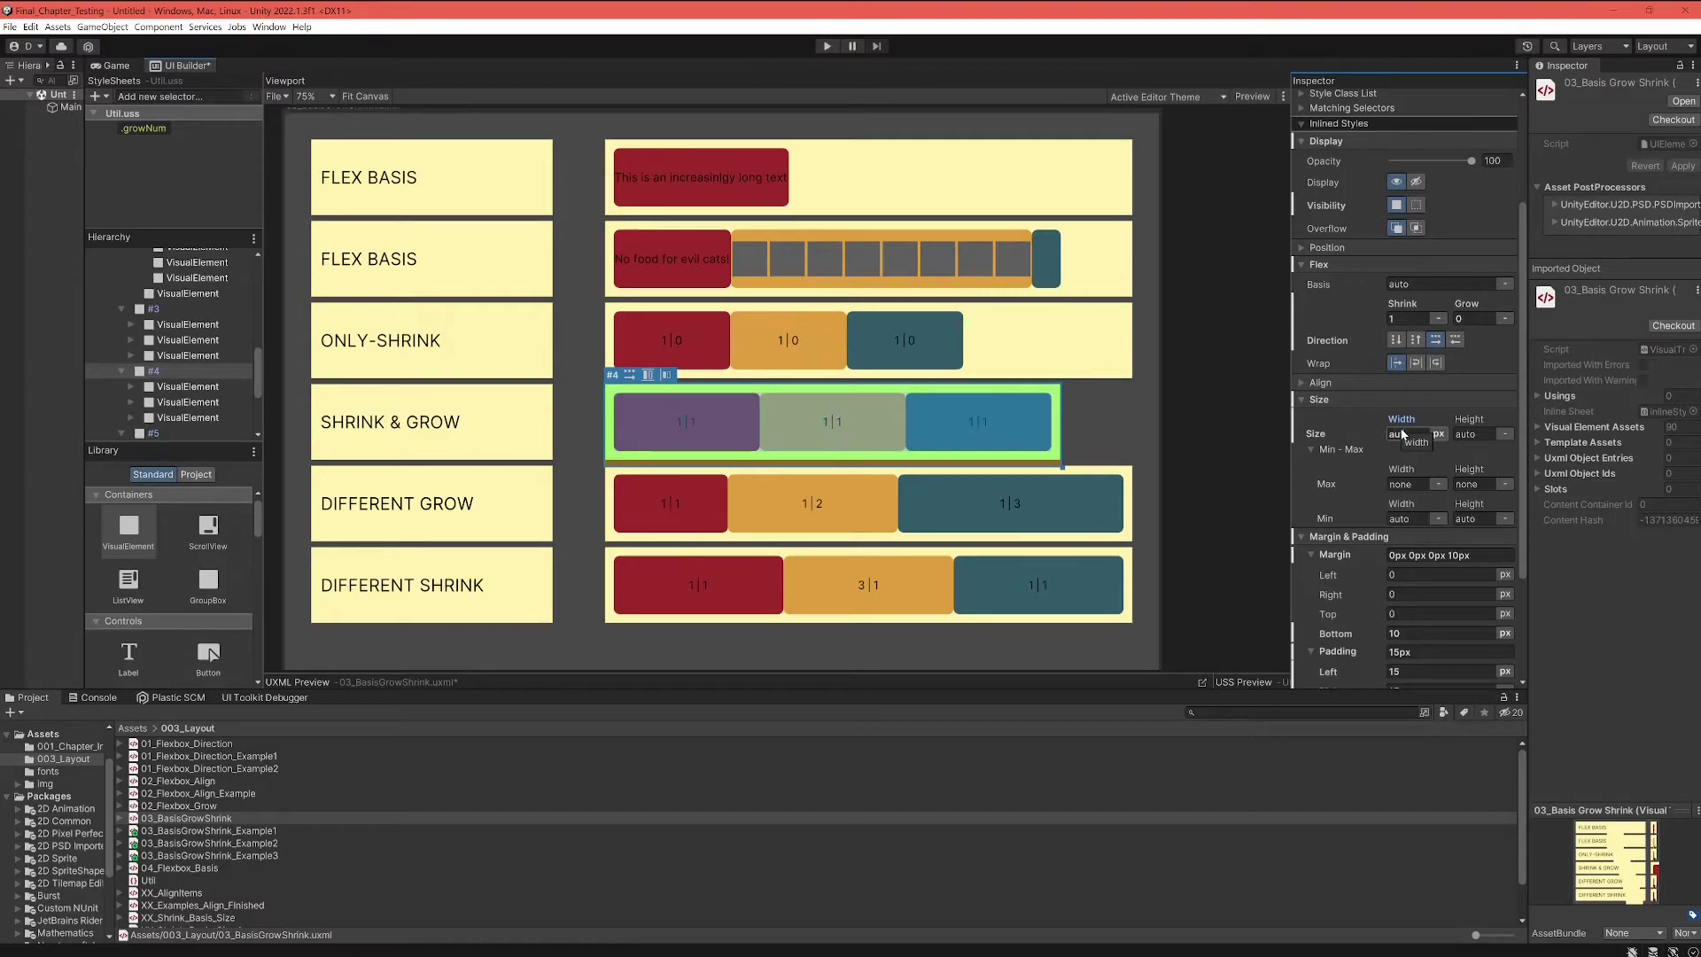
key("Return")
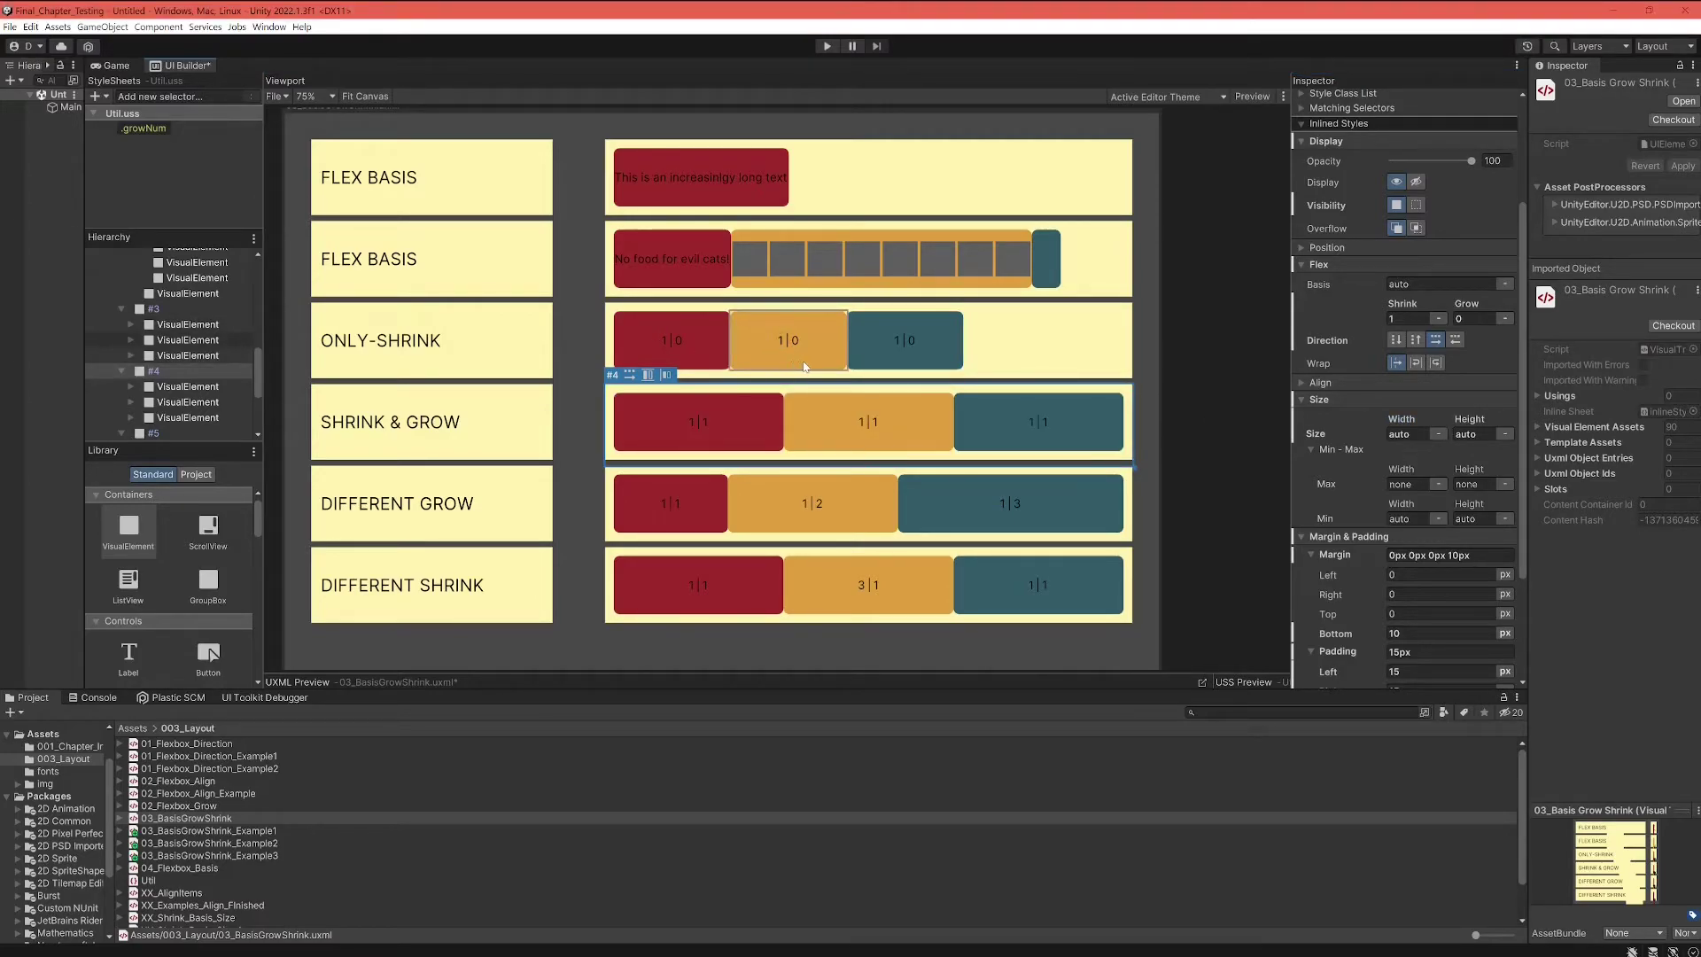
left_click(864, 423)
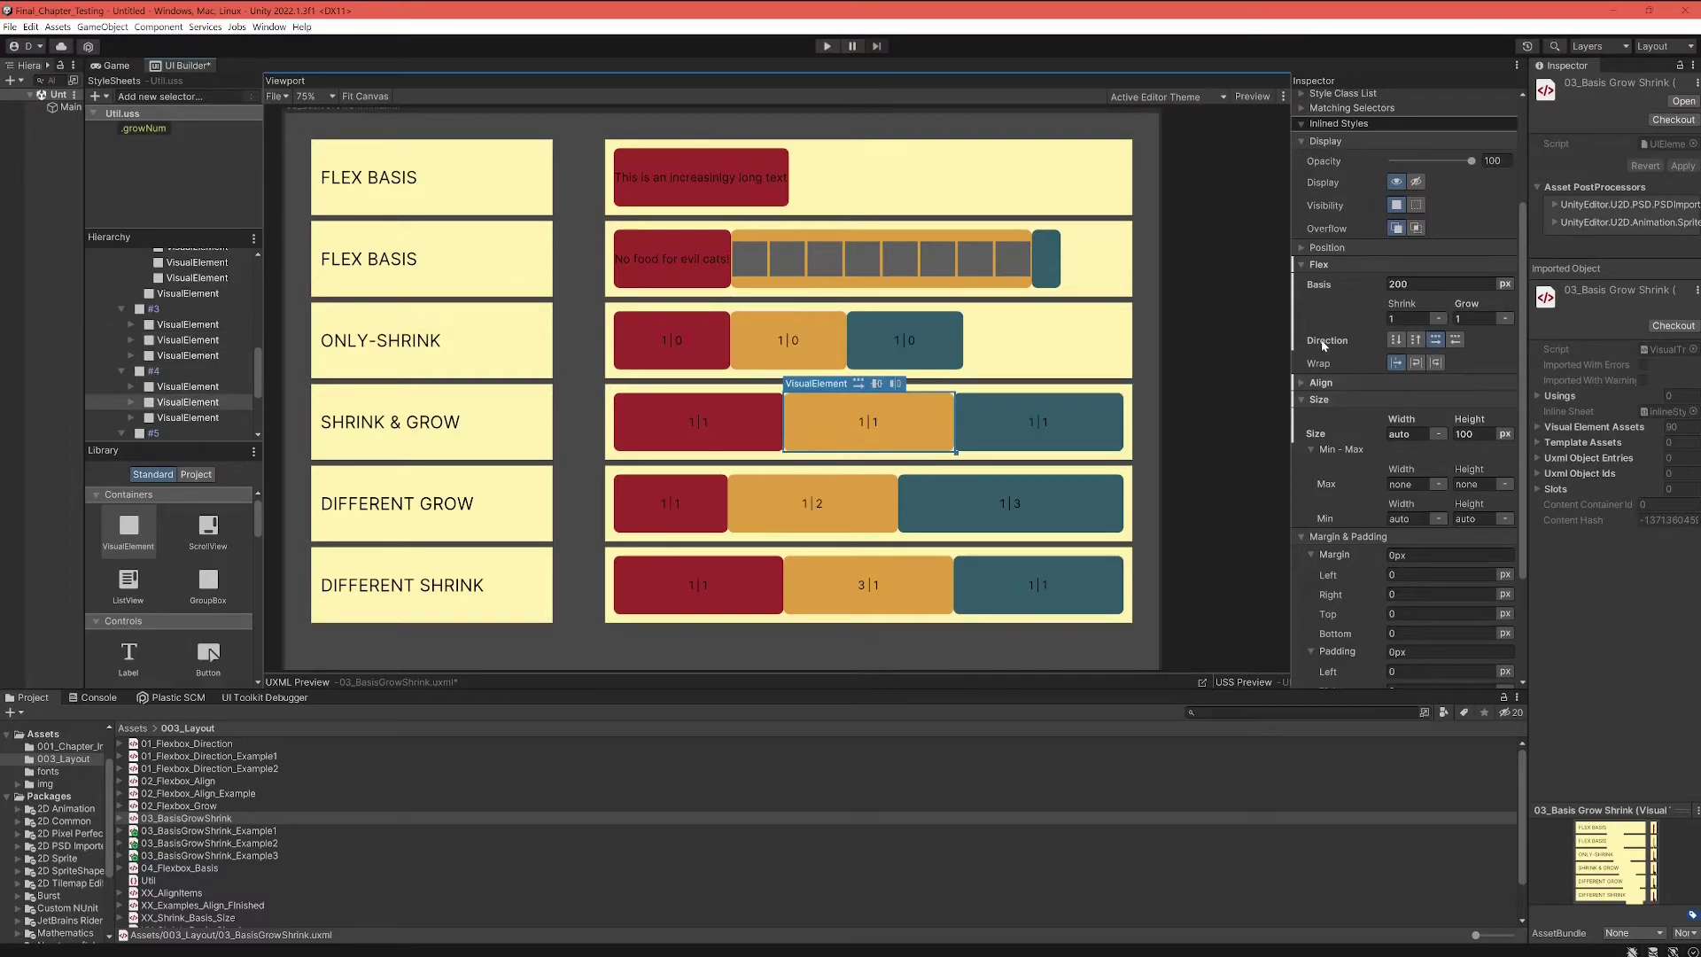
double_click(1464, 320)
type("0")
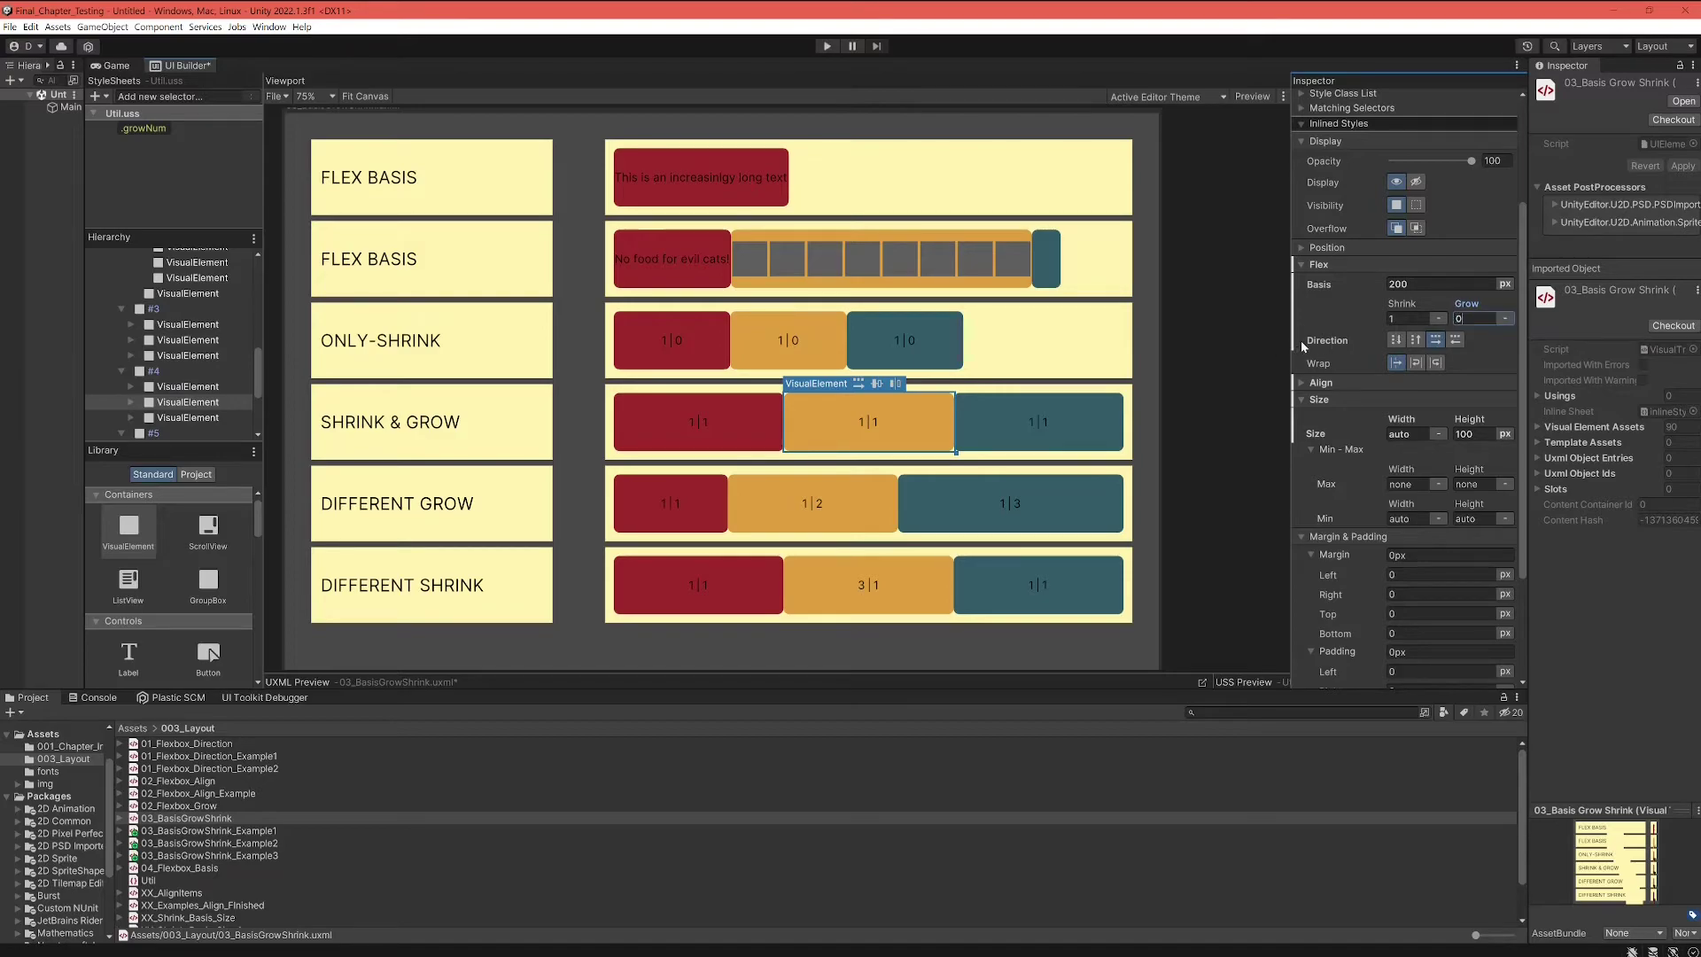
key("Return")
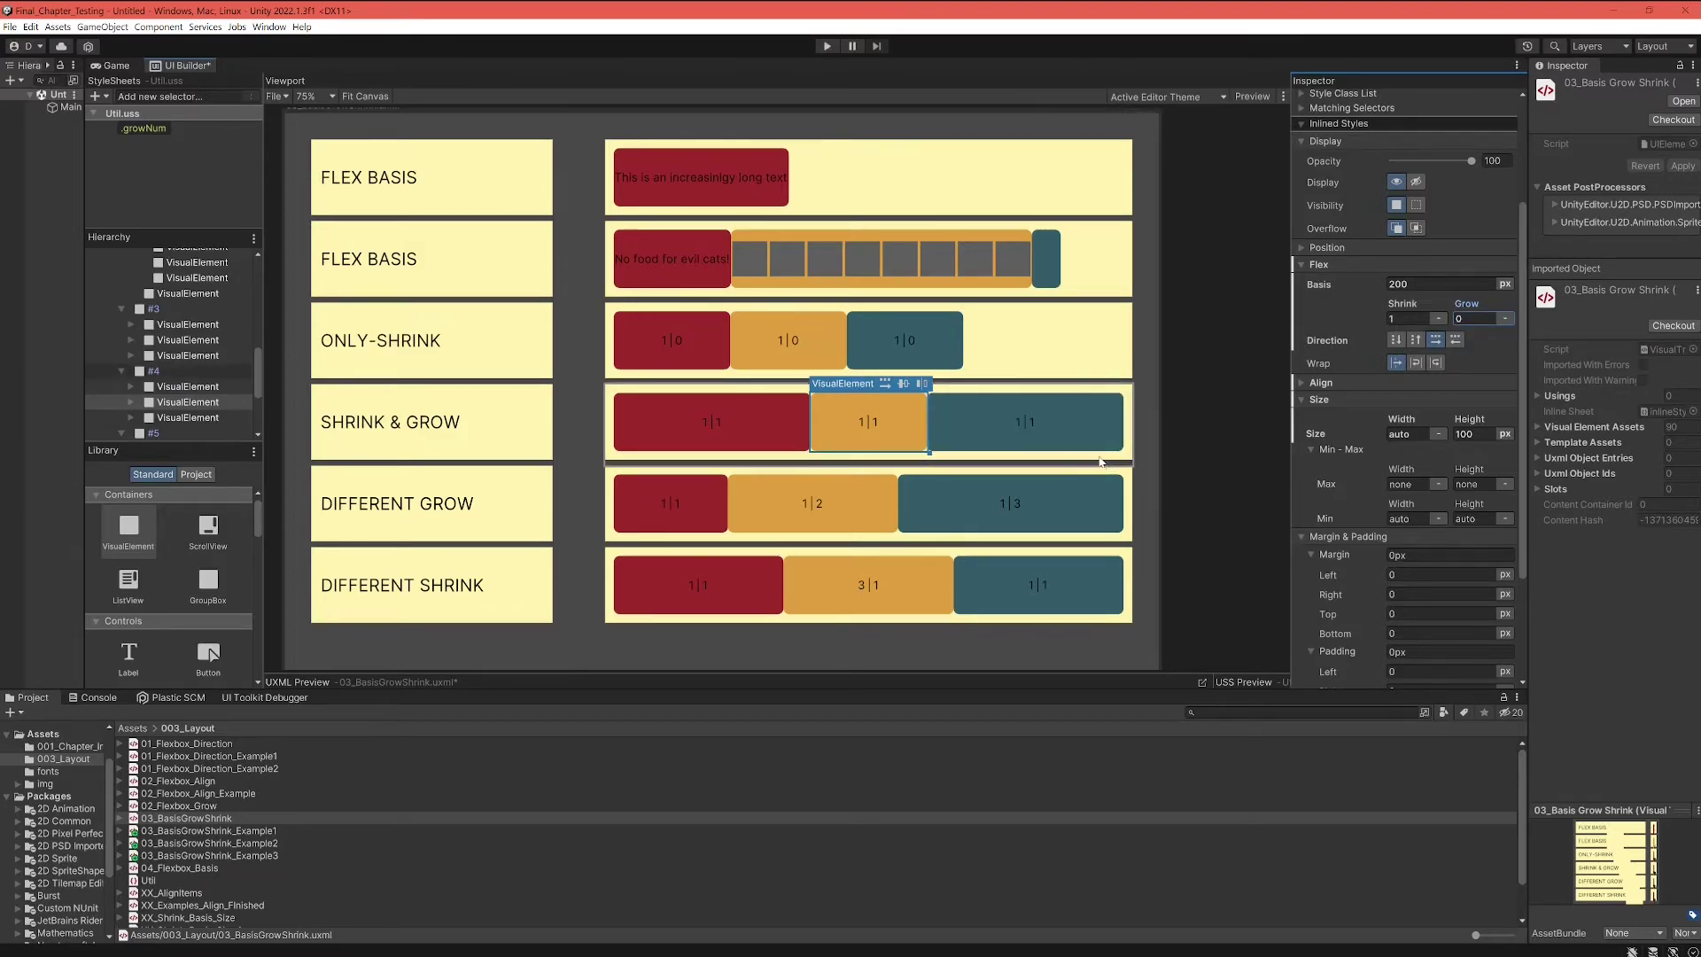
left_click(1100, 461)
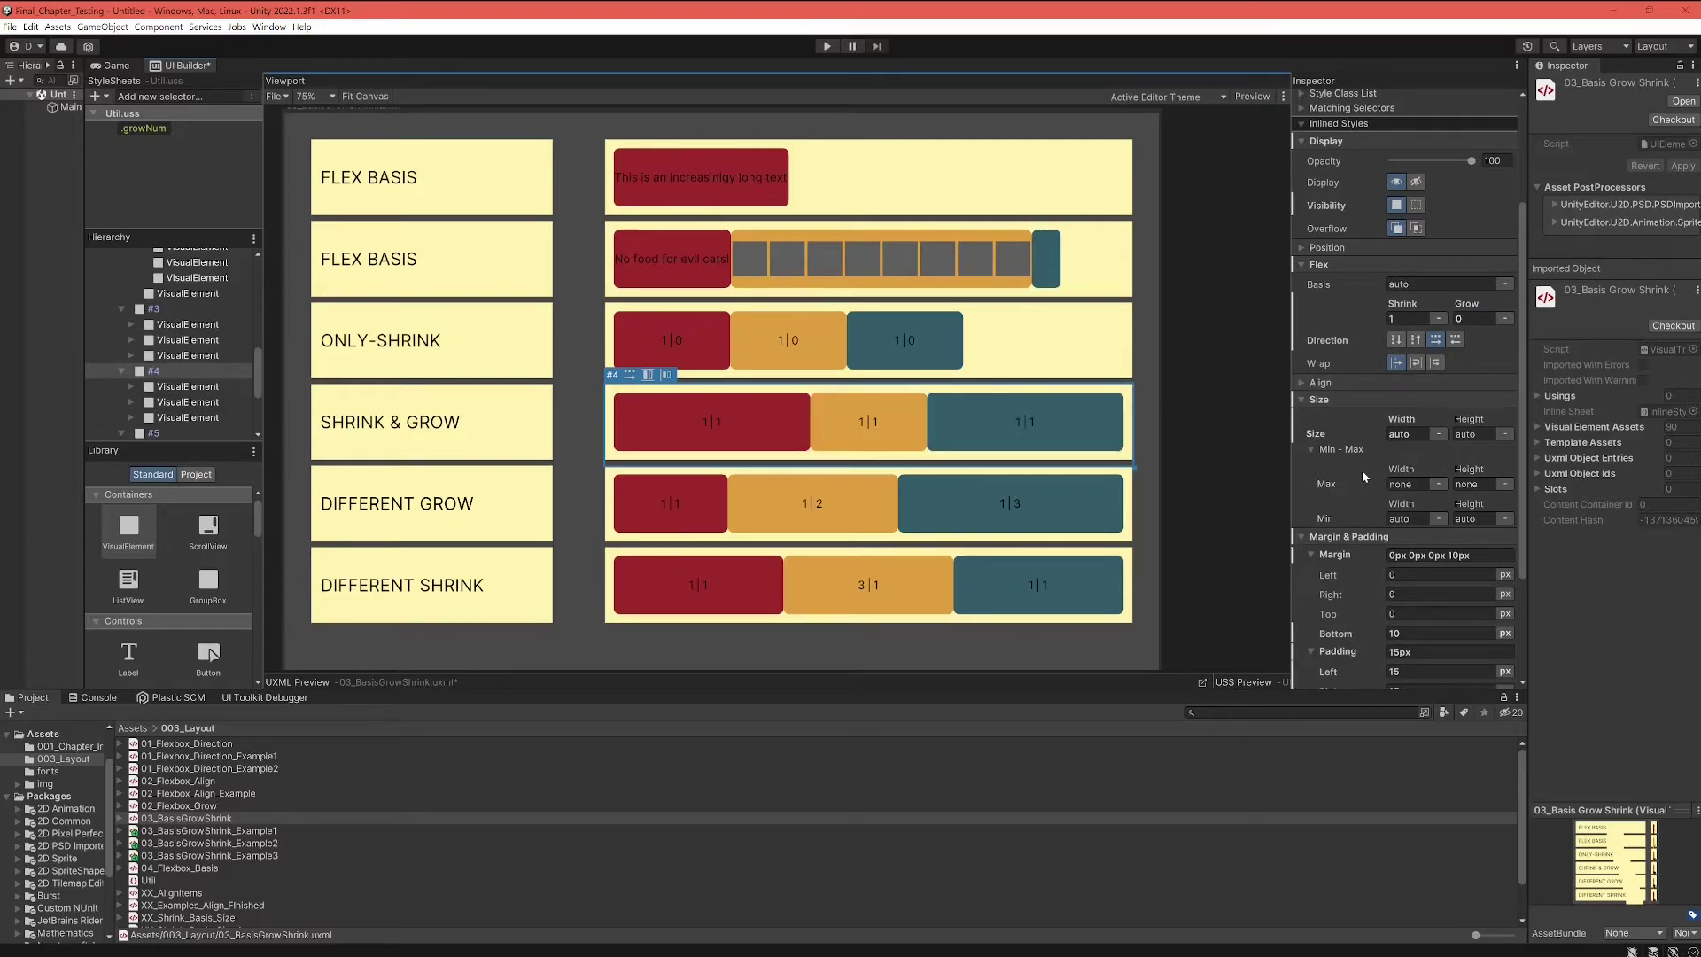
Drag the #4 container's right edge in to about 780 px, then reselect the orange box.
left_click(884, 436)
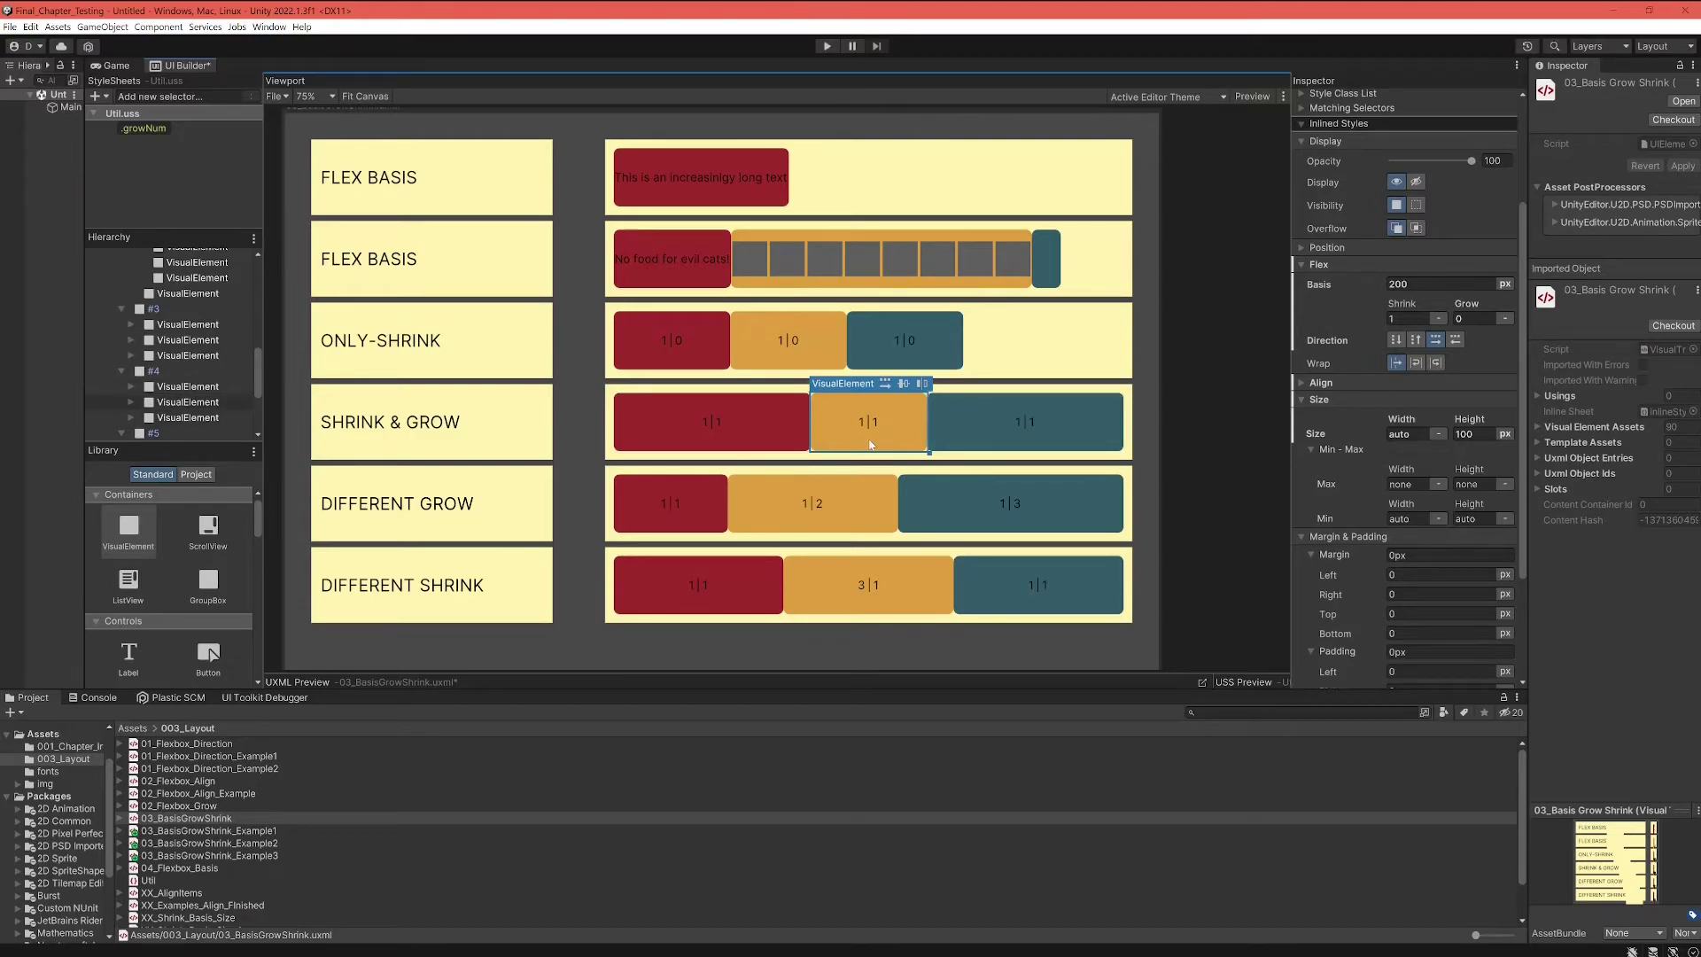
left_click(1010, 457)
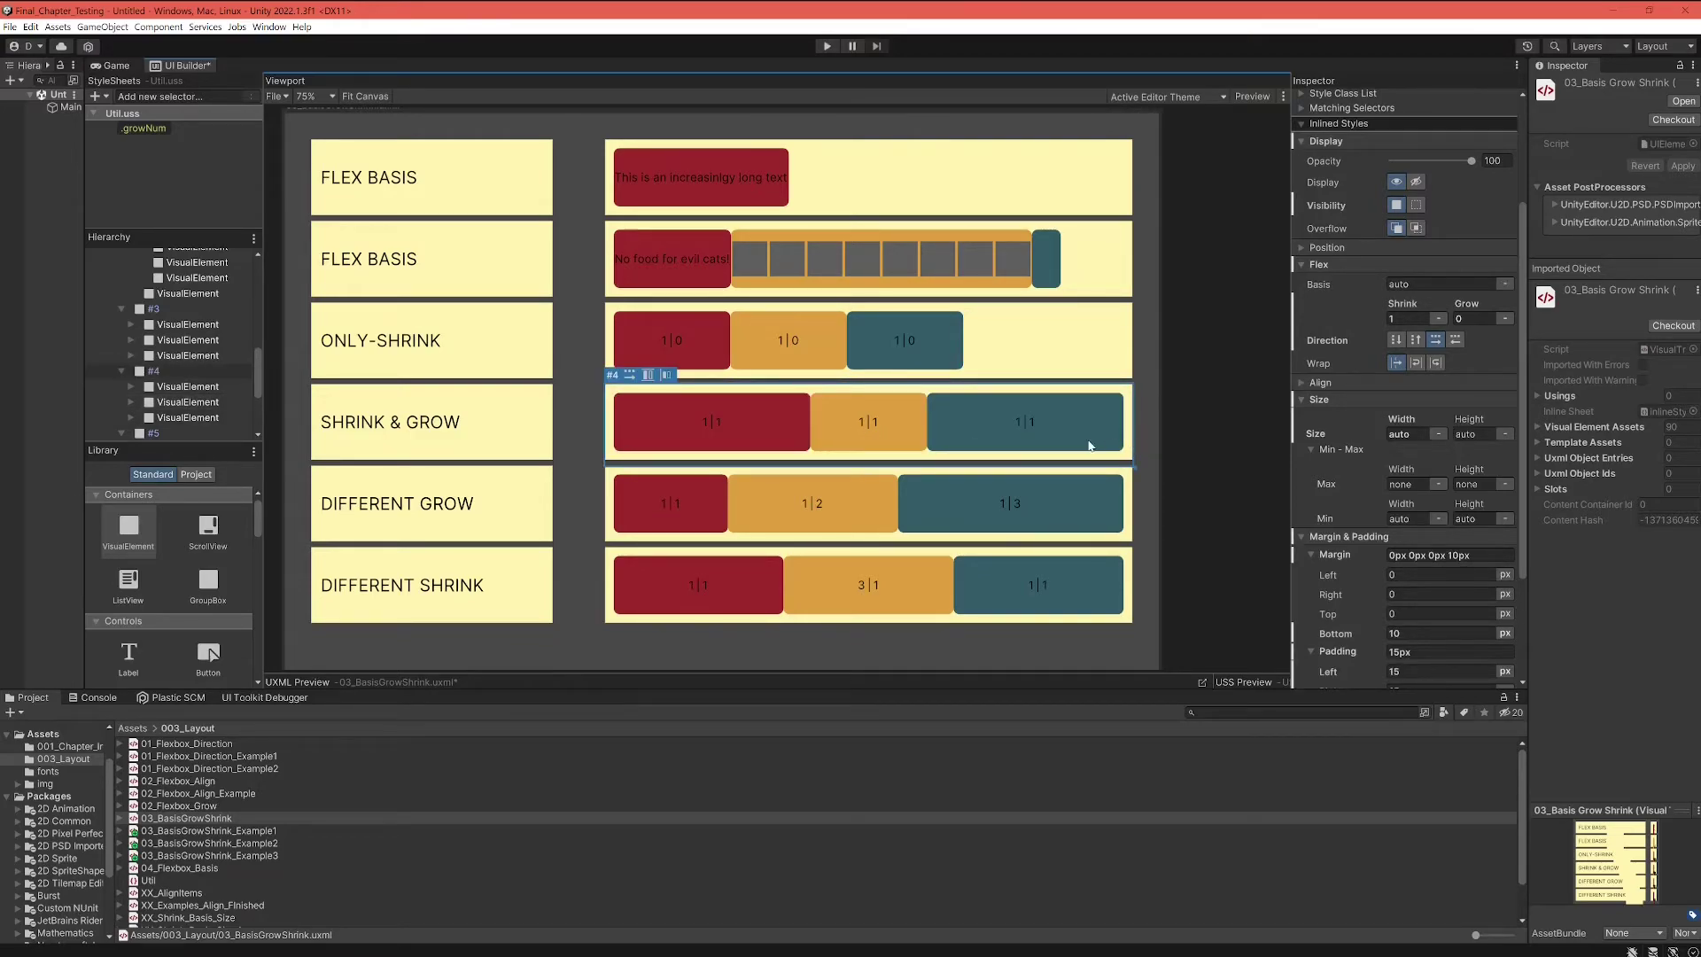
left_click_drag(1132, 428, 1053, 429)
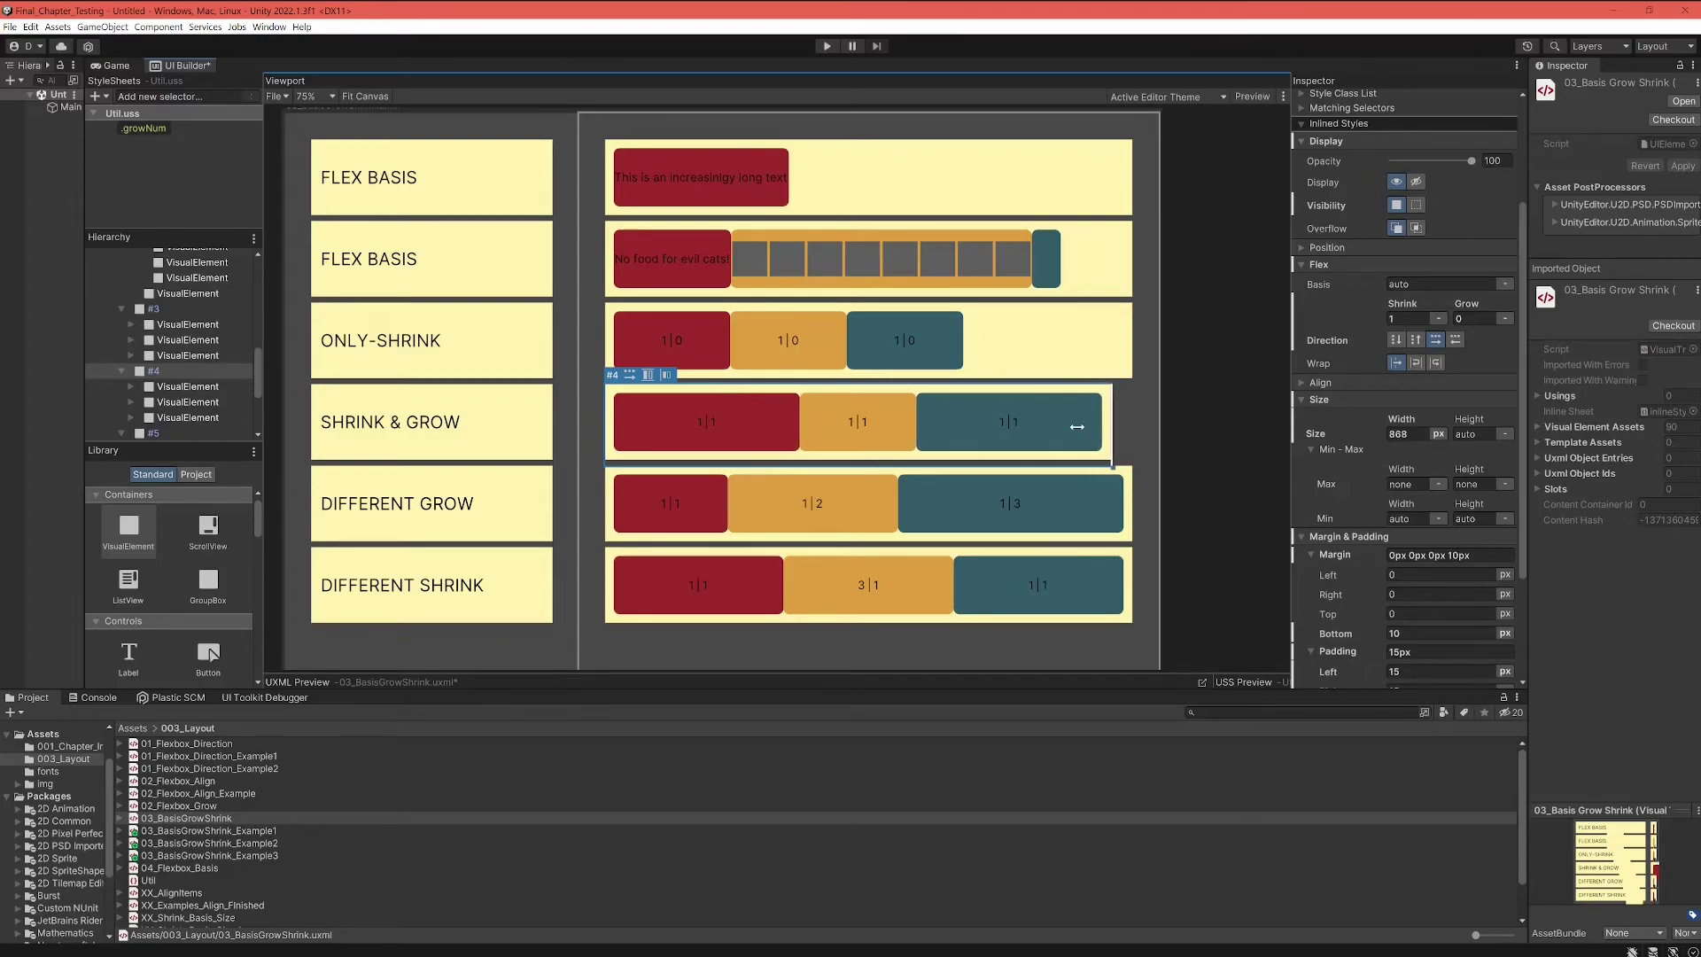
mouse_move(1076, 426)
left_mouse_down()
mouse_move(1101, 423)
mouse_move(969, 425)
mouse_move(1063, 423)
left_mouse_up()
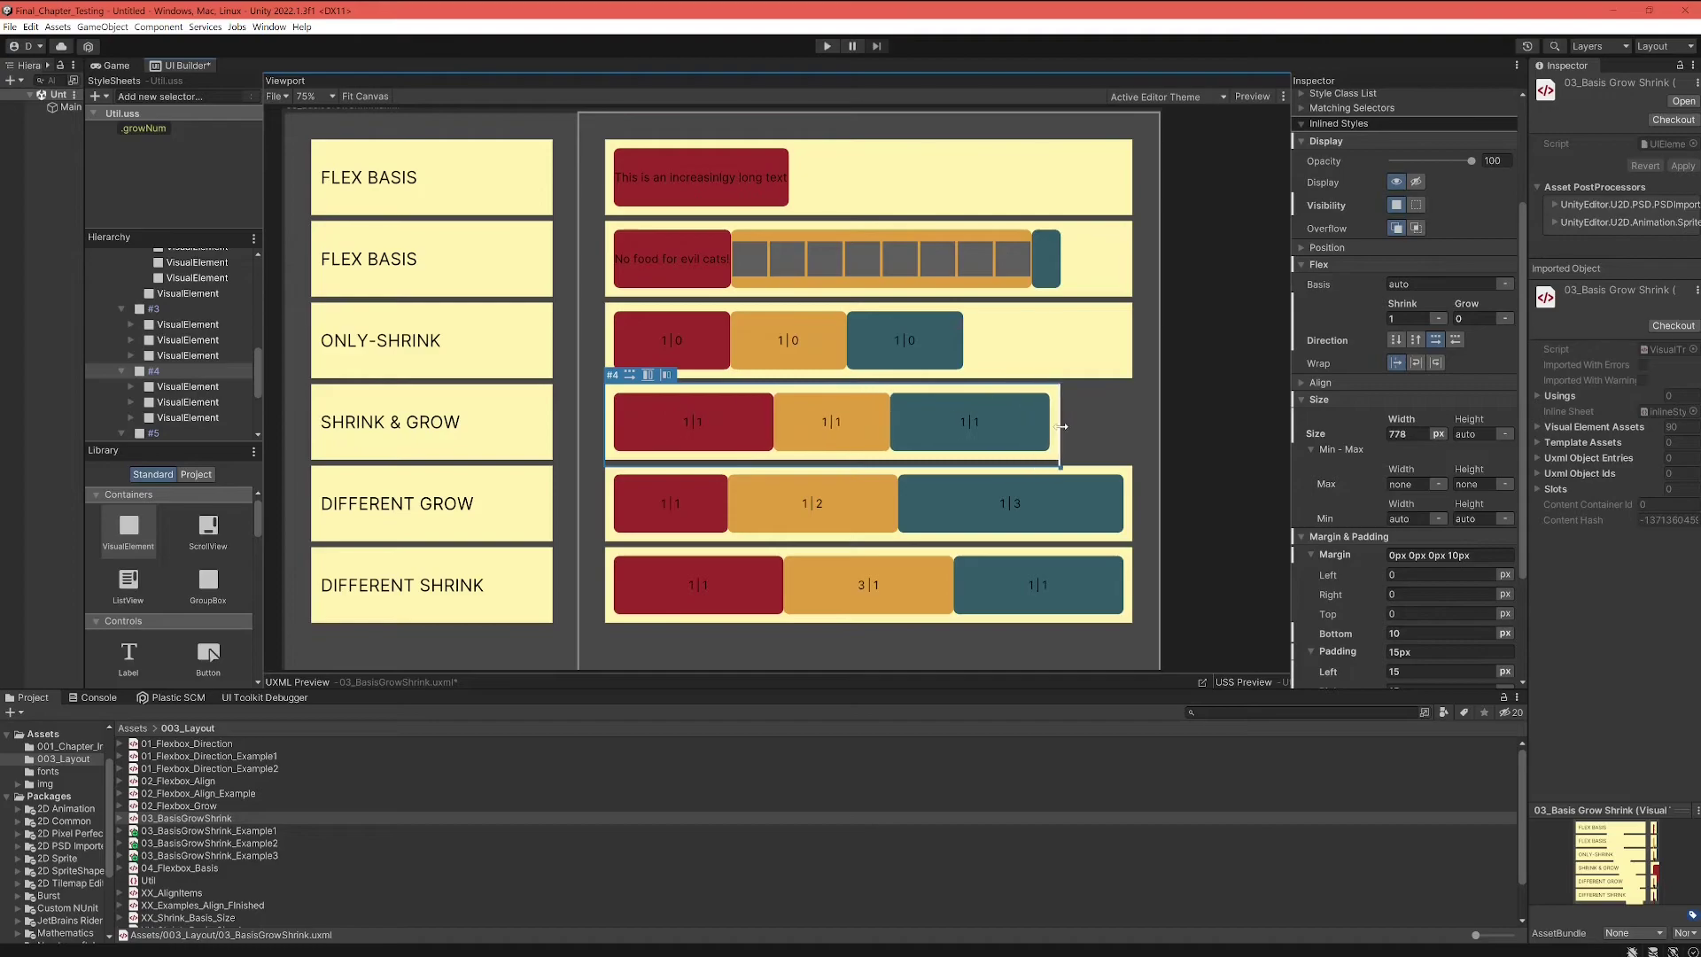
left_click(871, 449)
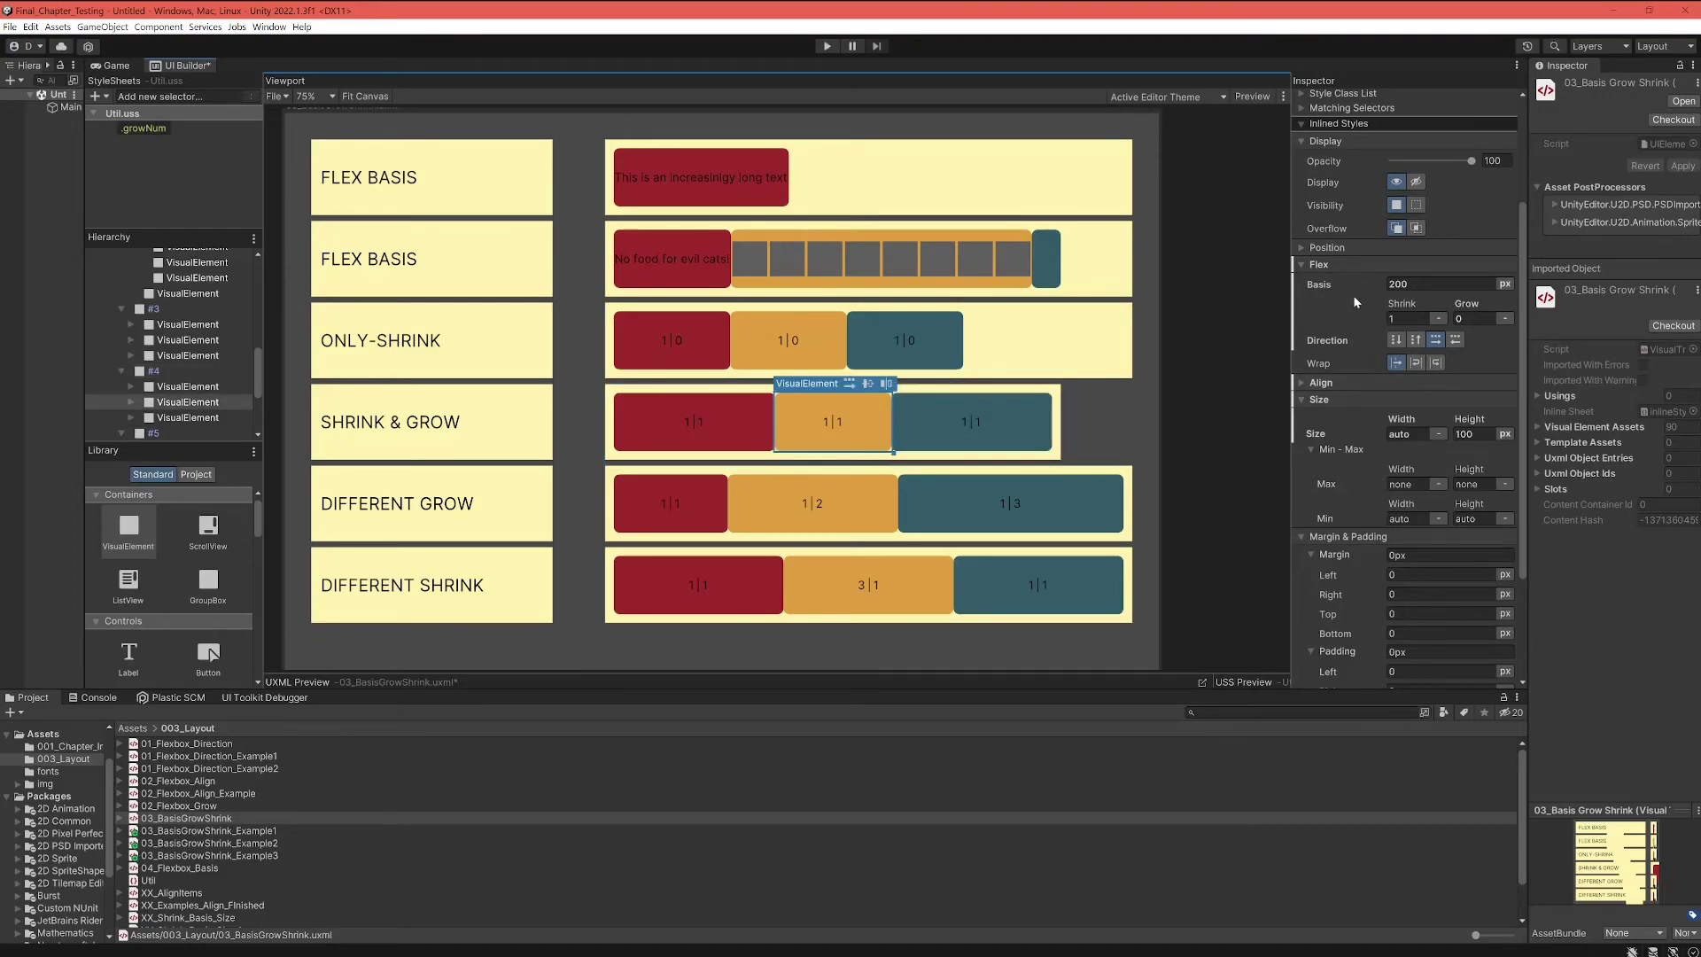
Squeeze the Shrink & Grow row to about 318 px, then widen it back to about 748 px.
left_click(1059, 461)
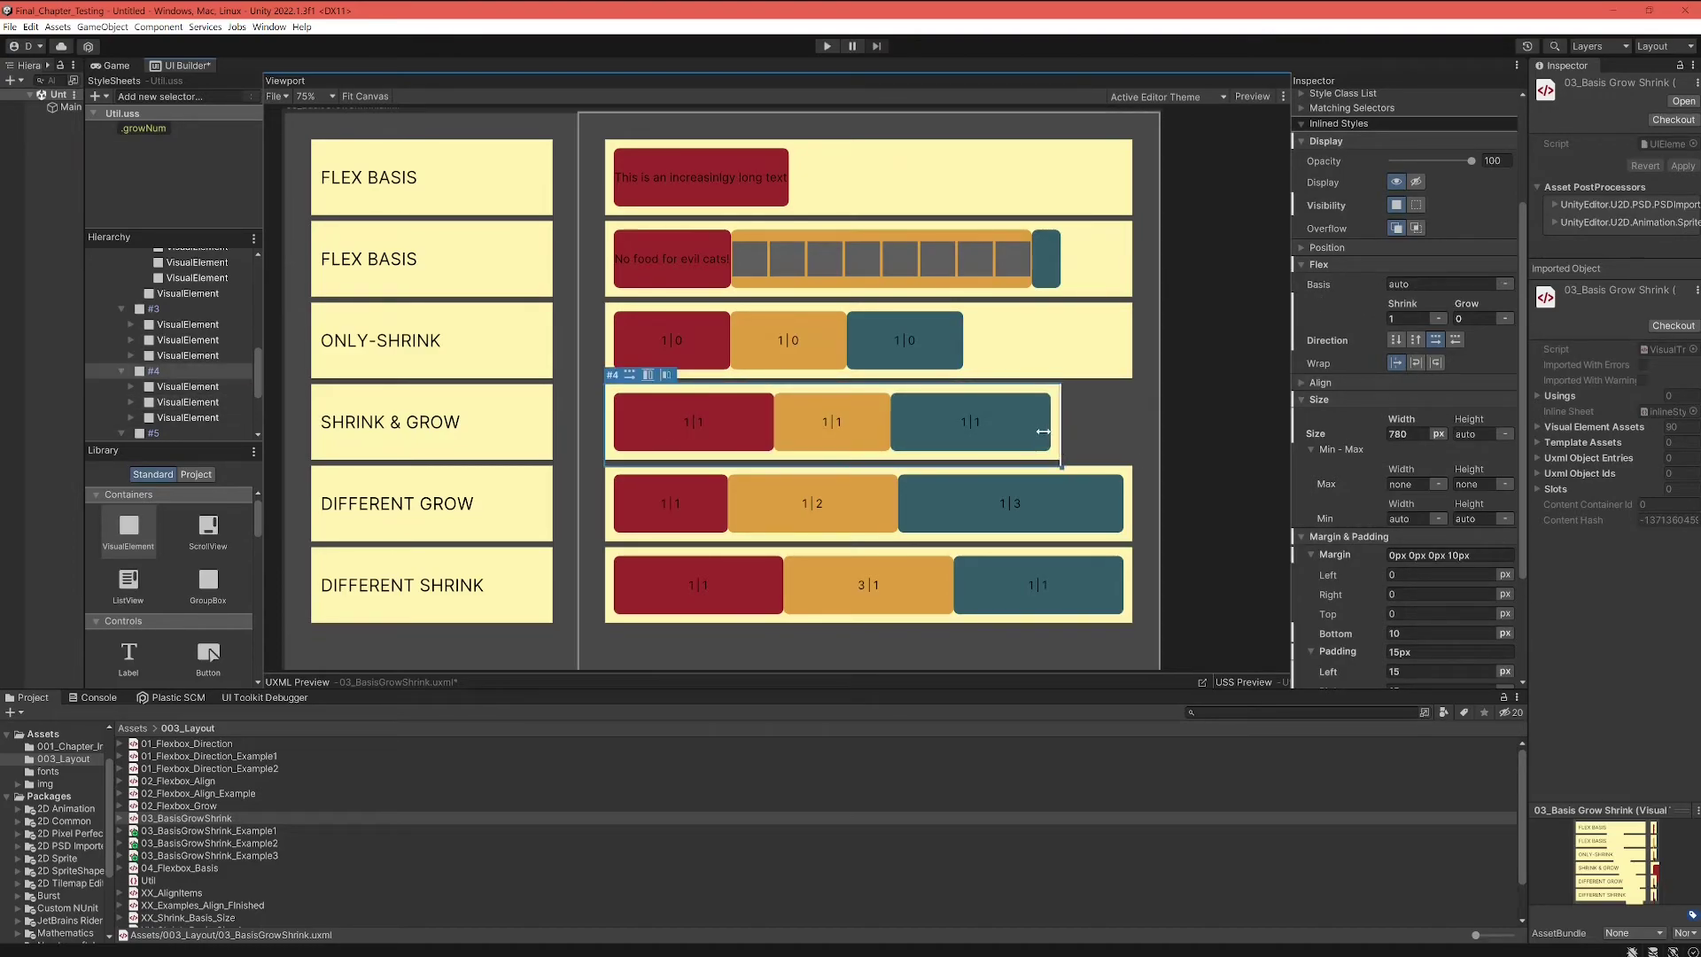
left_click_drag(1043, 430, 981, 426)
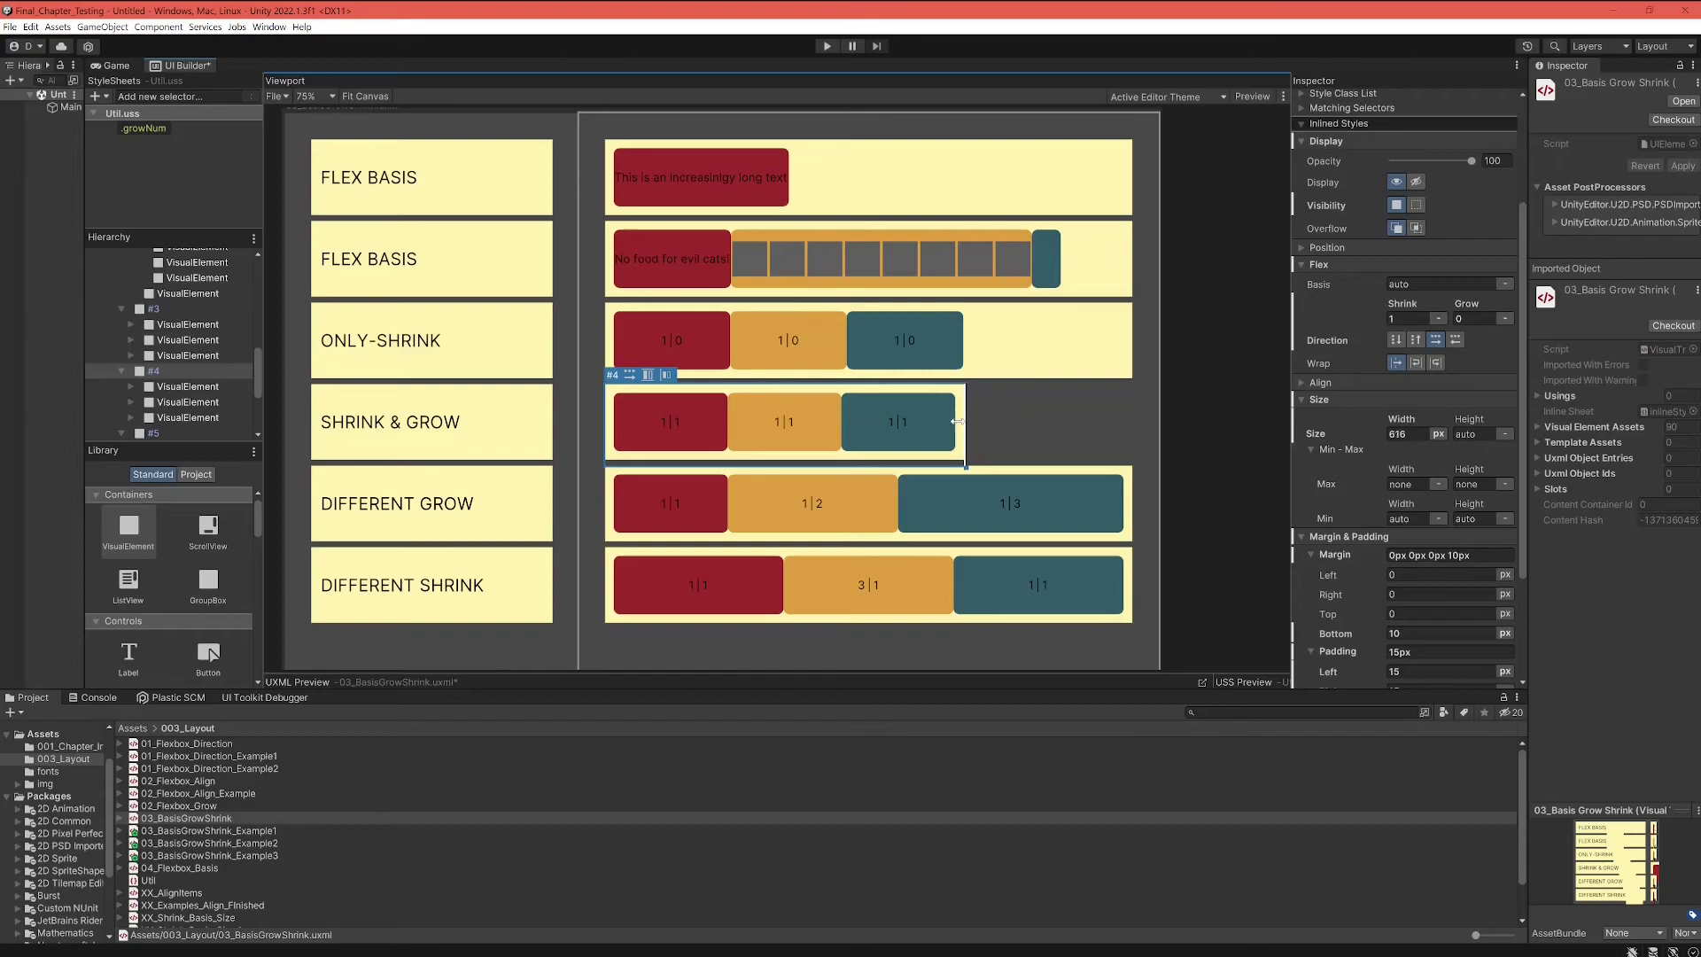
left_click_drag(959, 422, 789, 425)
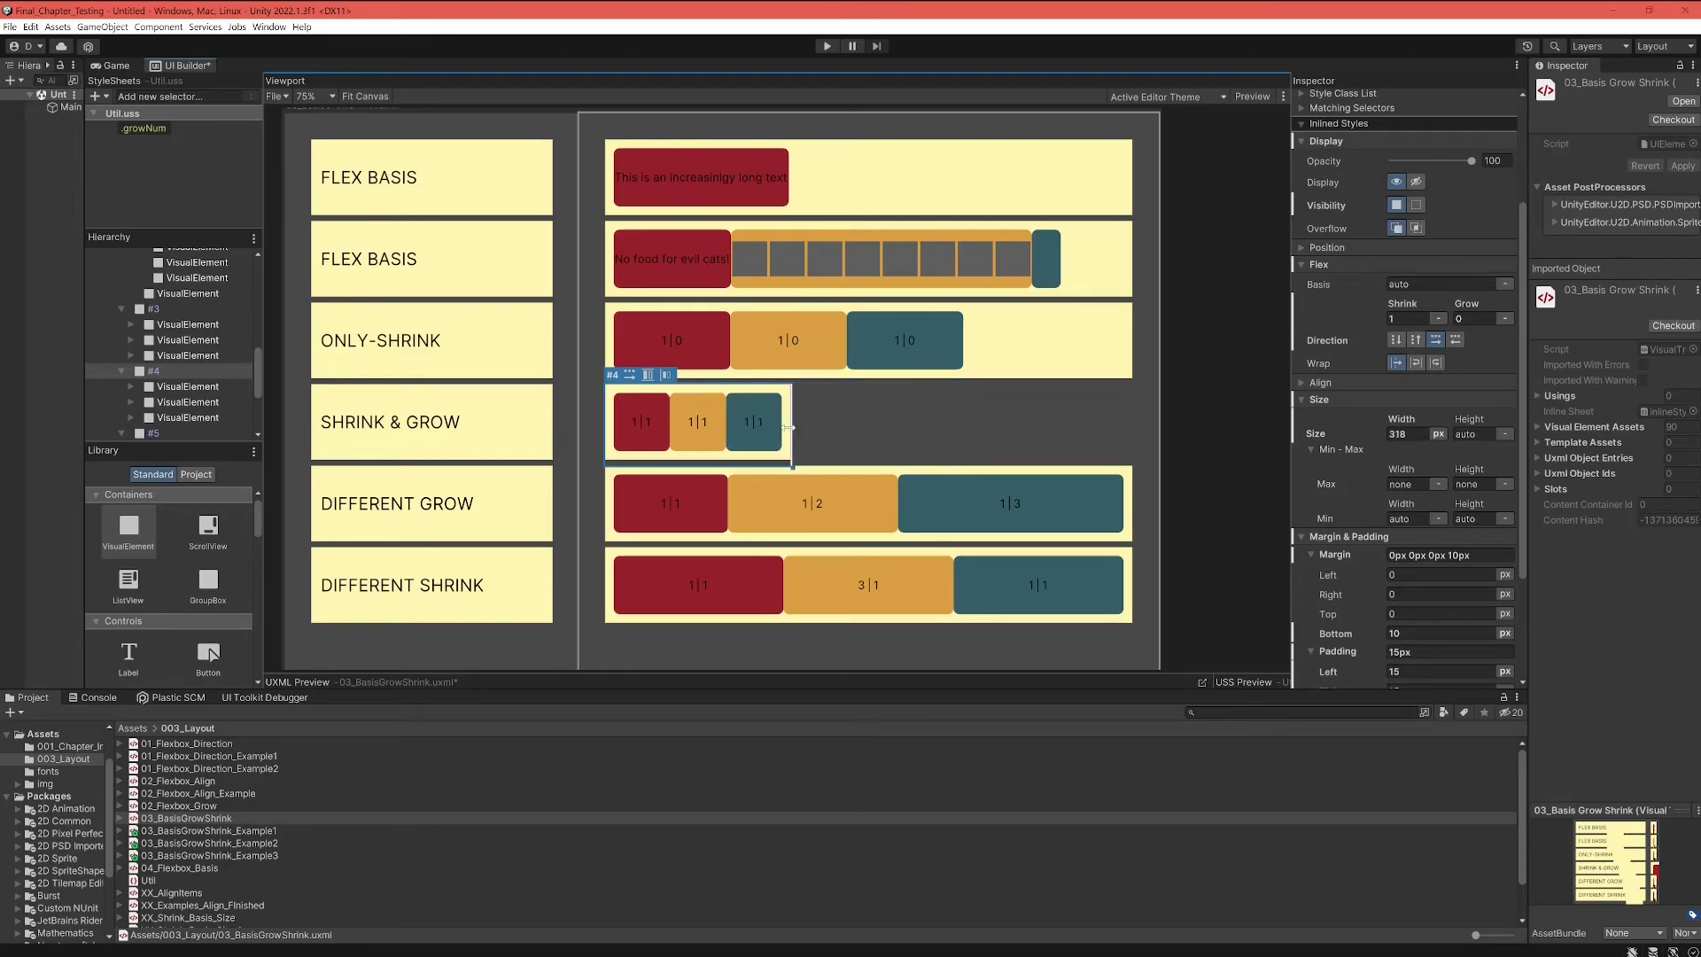
left_click_drag(780, 427, 1070, 425)
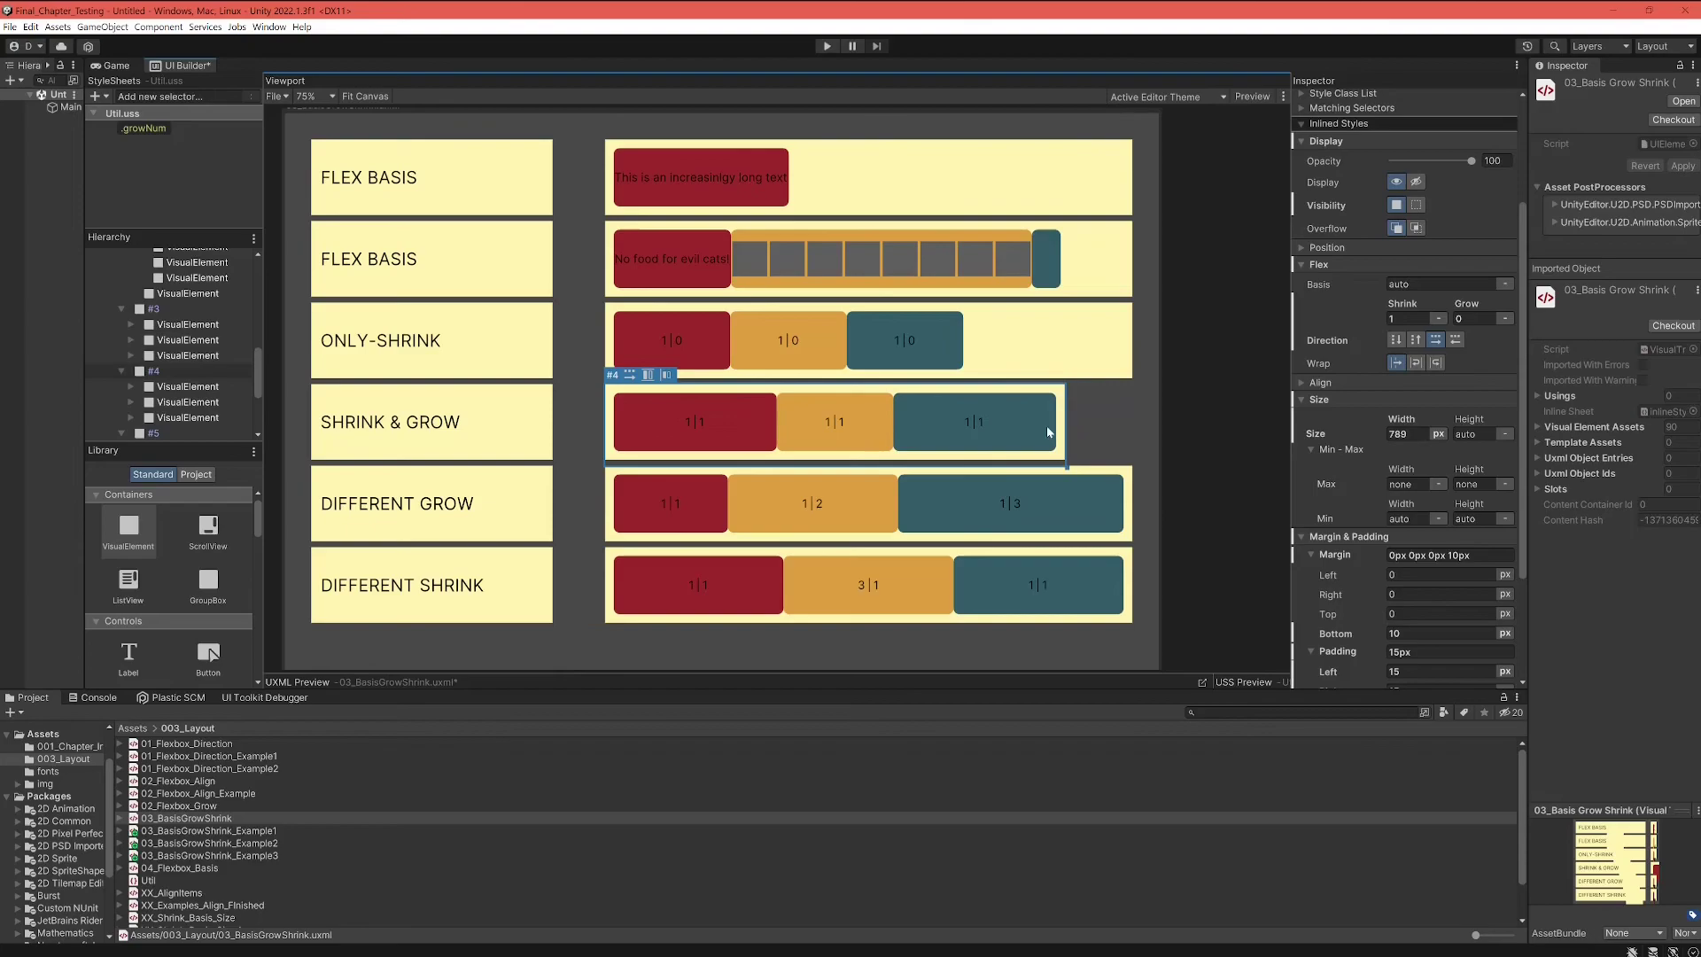
Widen the row to about 807 px, narrow it to about 484 px, then select the red box.
left_click(835, 422)
left_click(1004, 462)
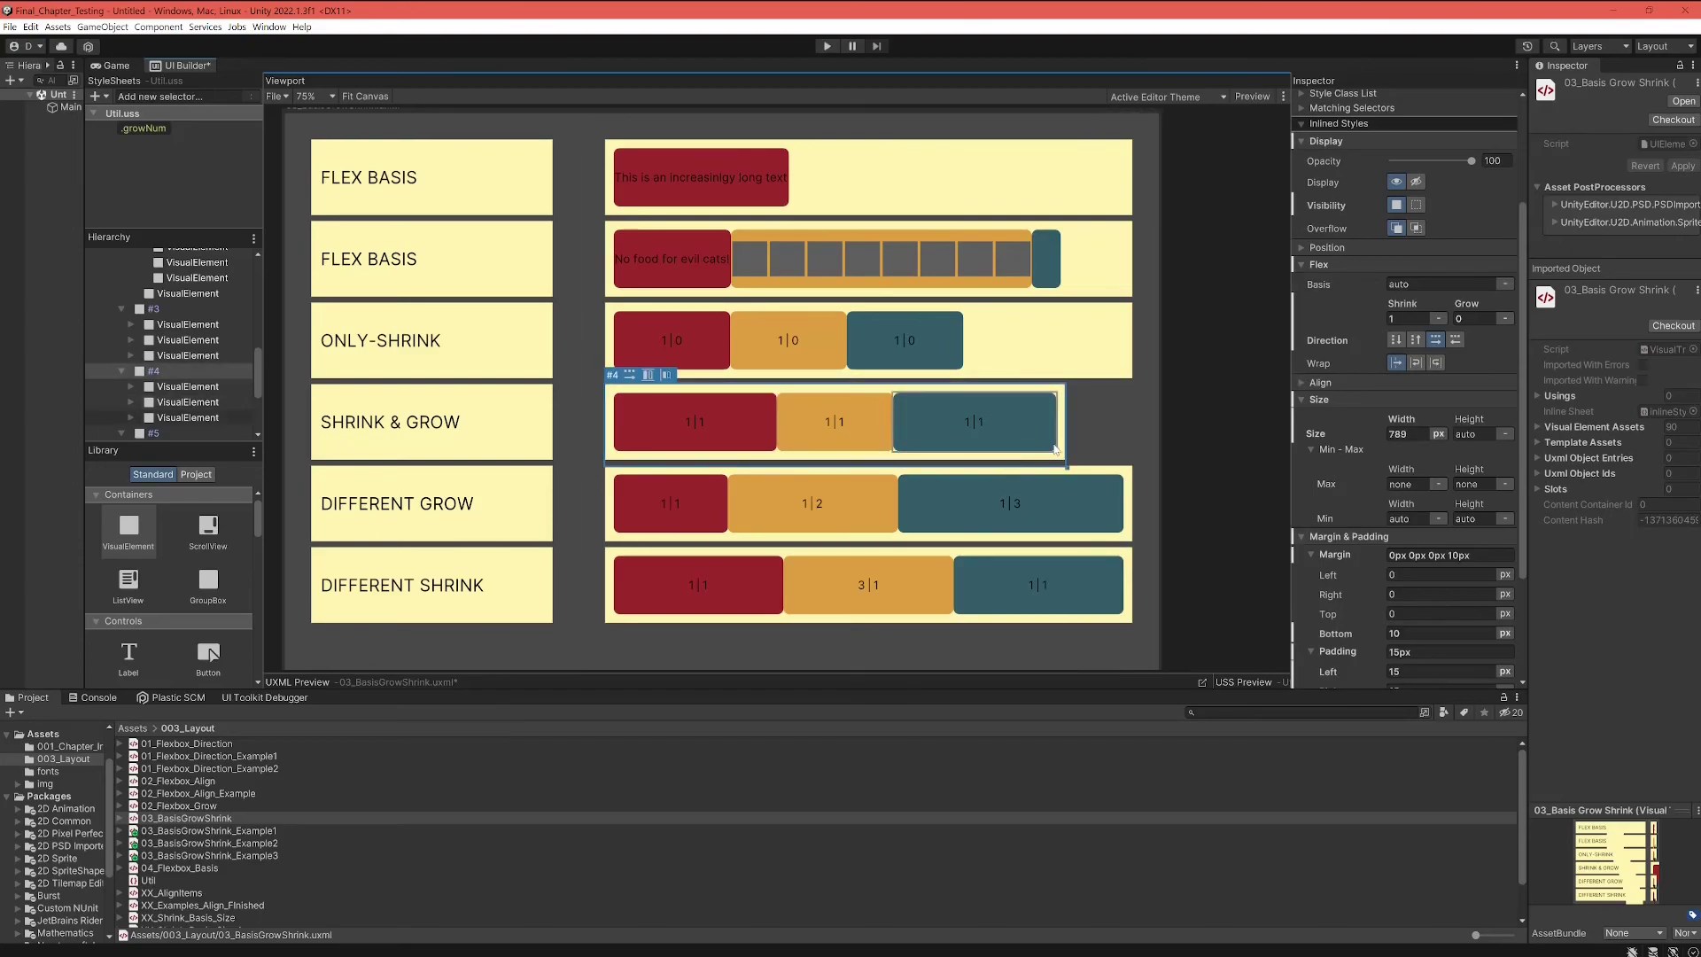
left_click_drag(1064, 426, 969, 428)
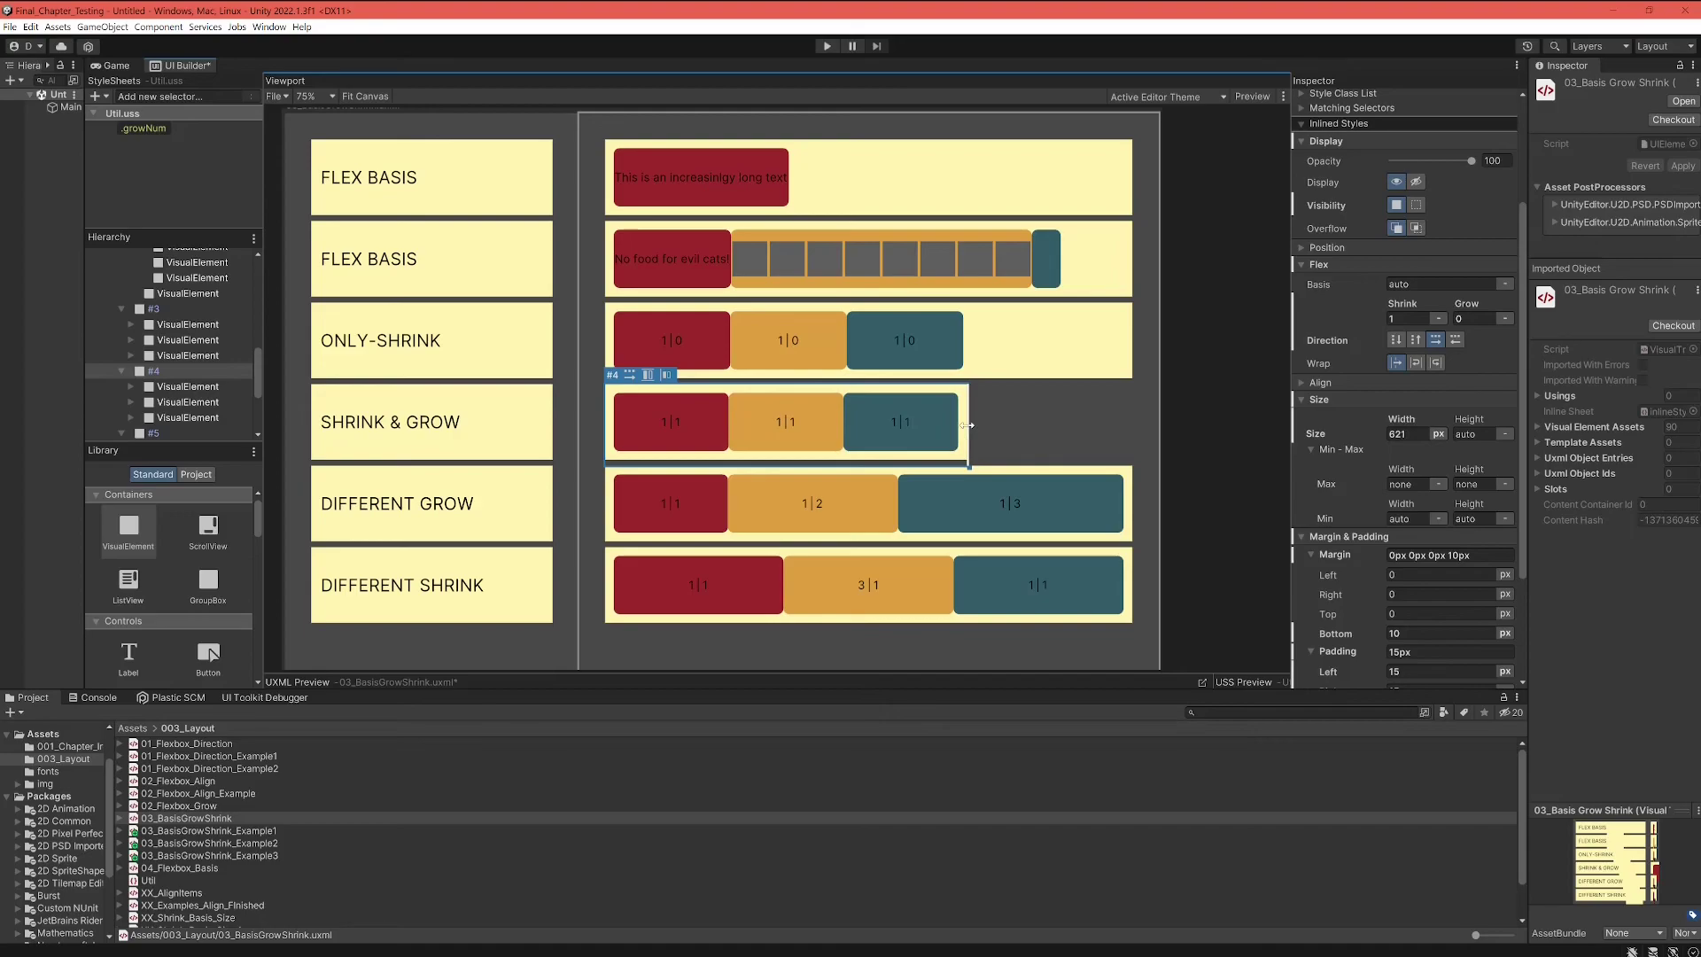
left_click_drag(941, 422, 847, 427)
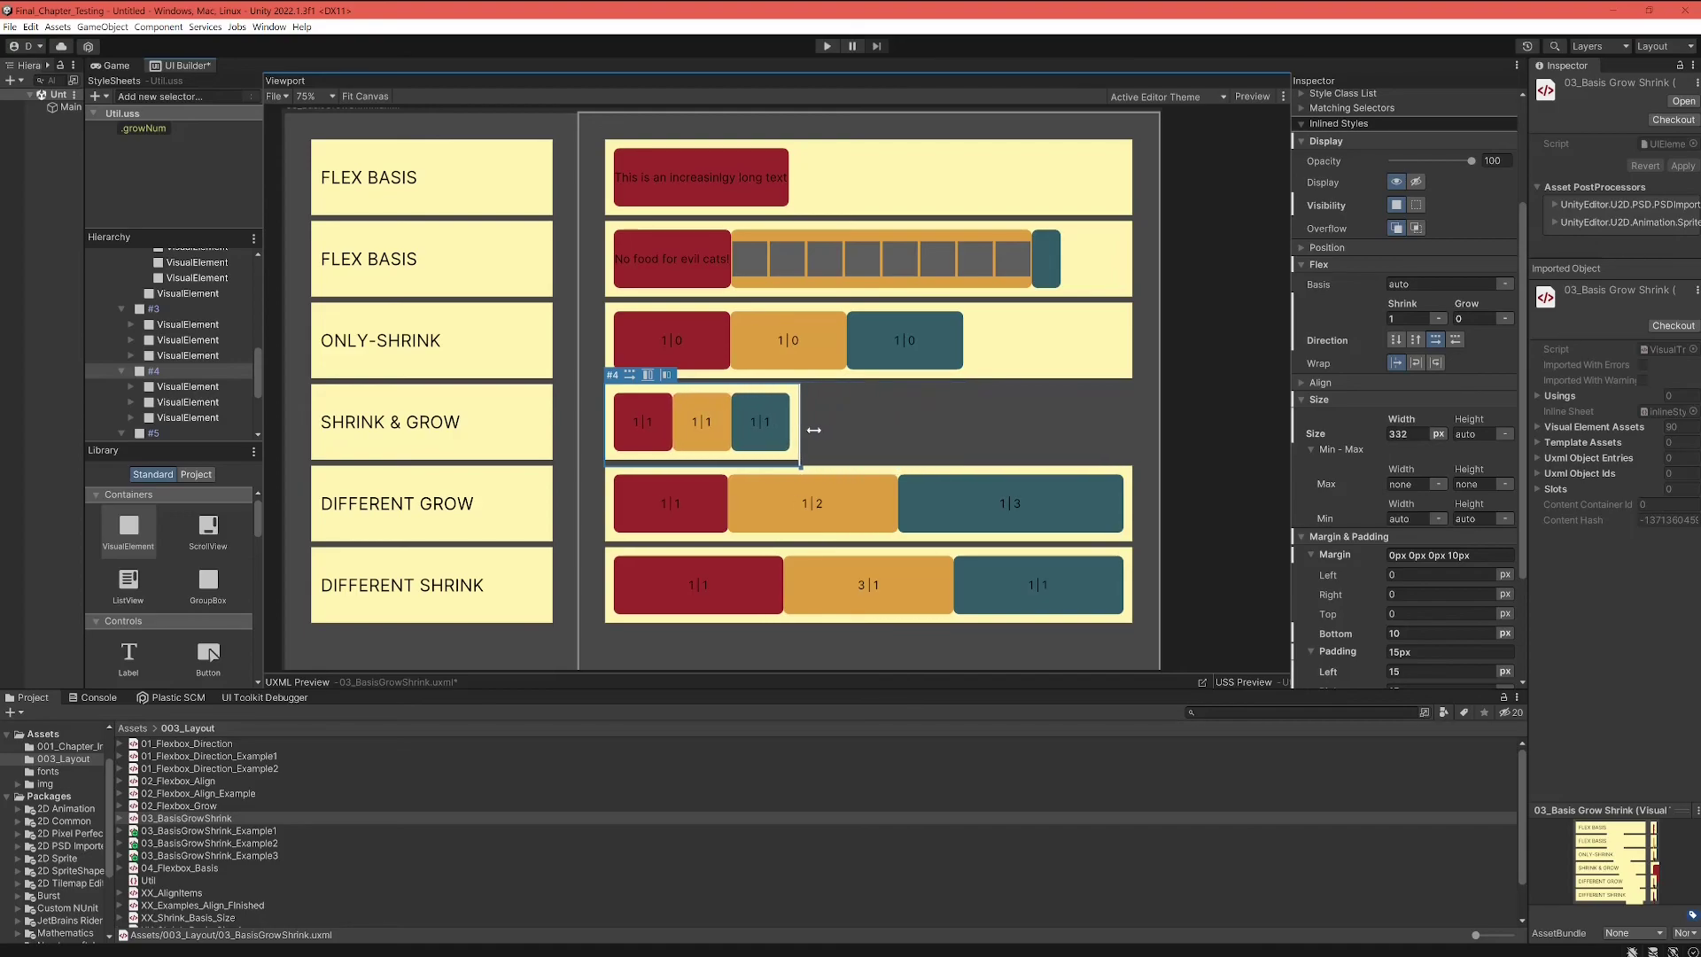
left_click_drag(847, 427, 866, 426)
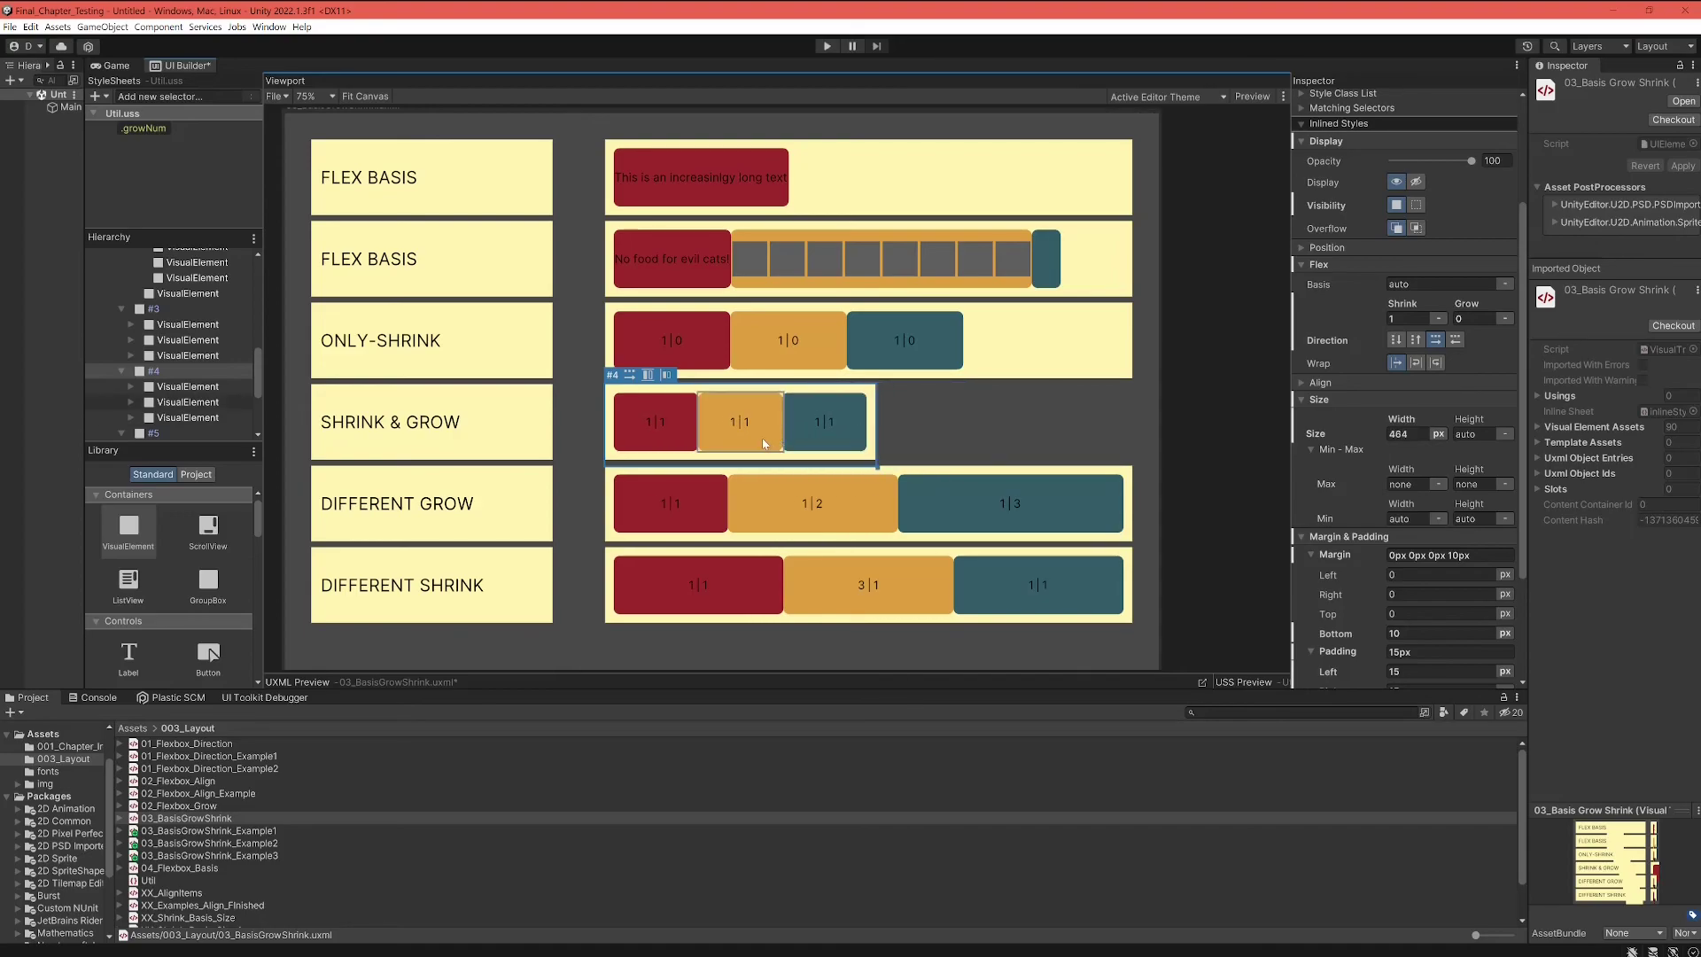
left_click(771, 444)
left_click(671, 435)
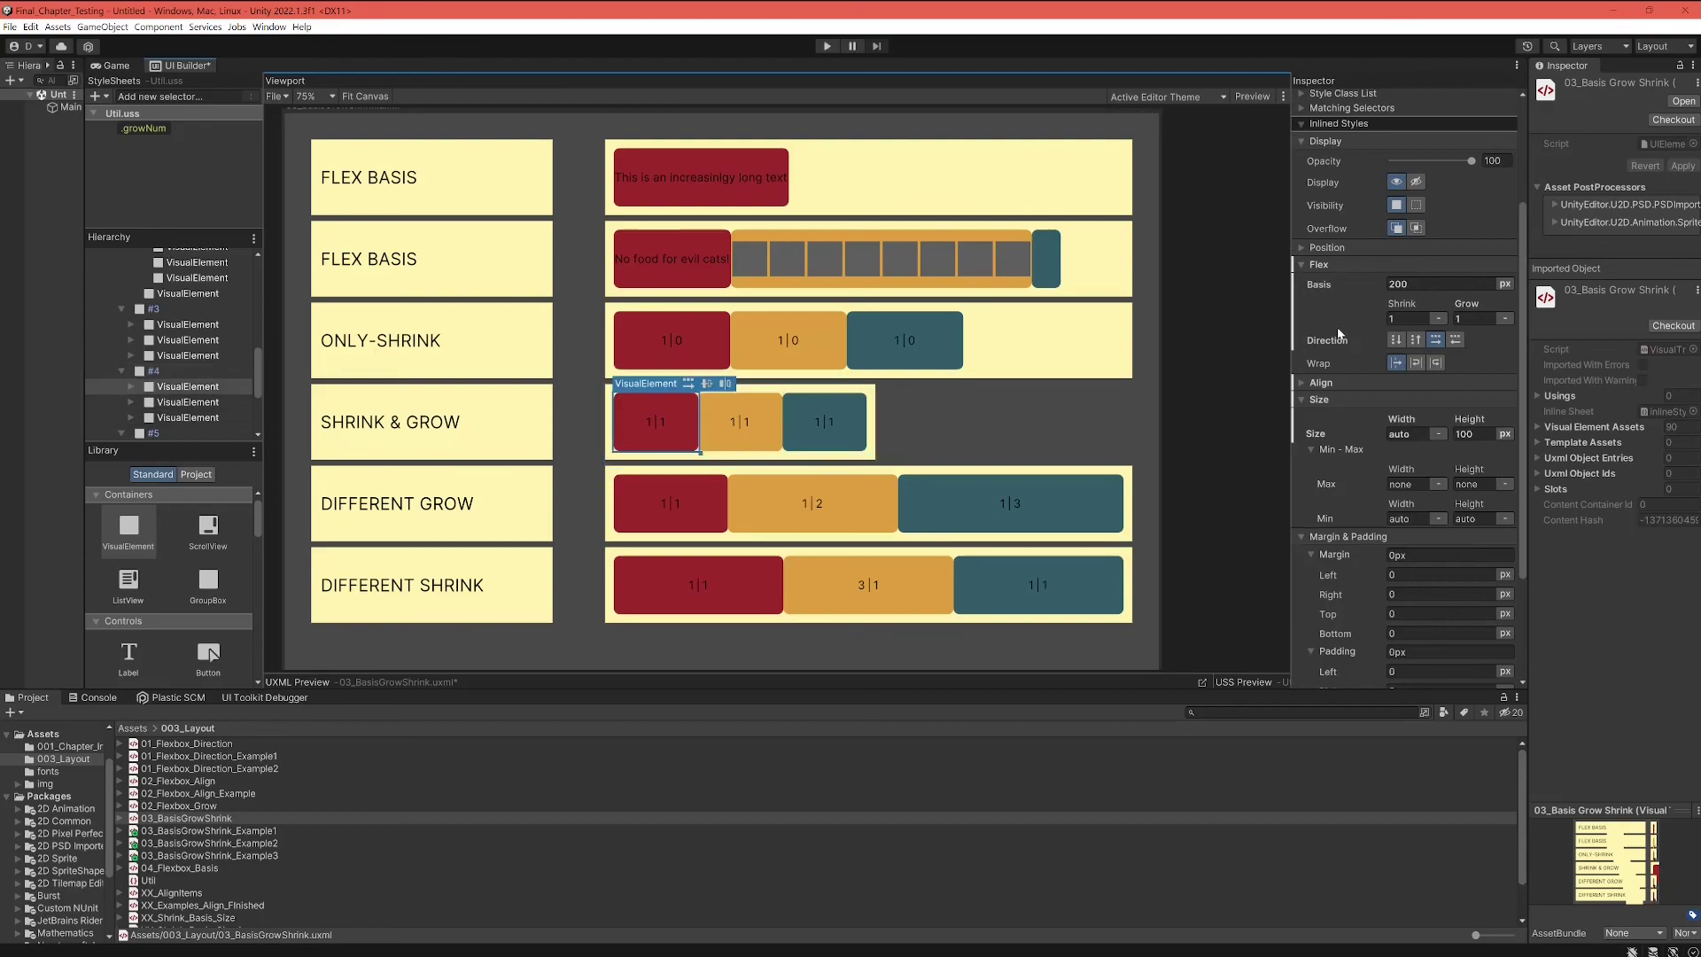